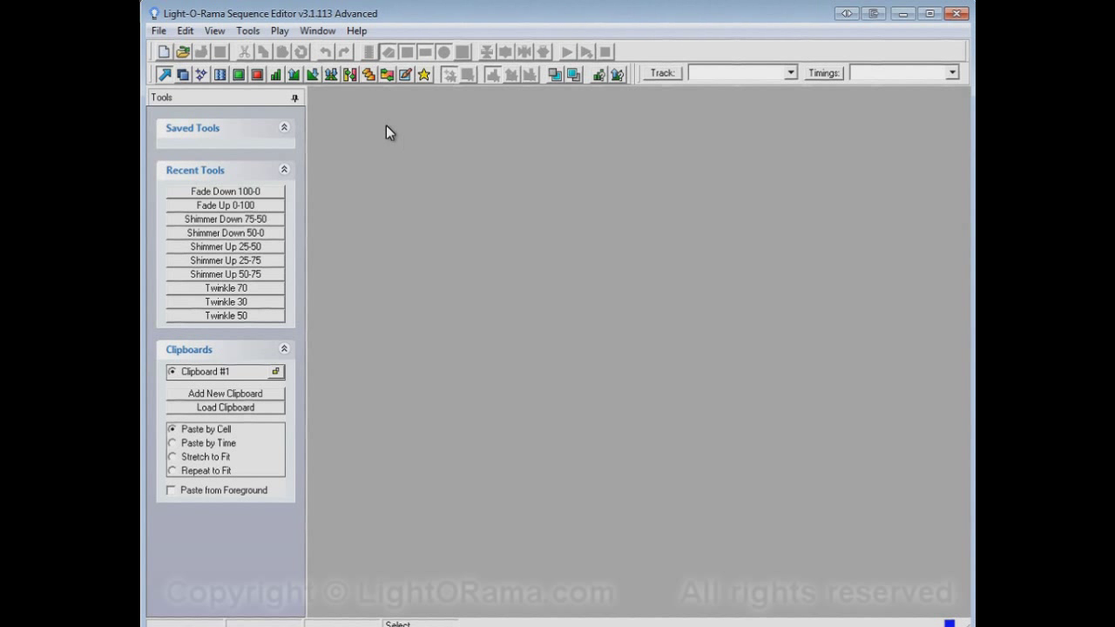
# Open checkerboard.las from the Existing Sequence list and play it back.
pyautogui.click(185, 53)
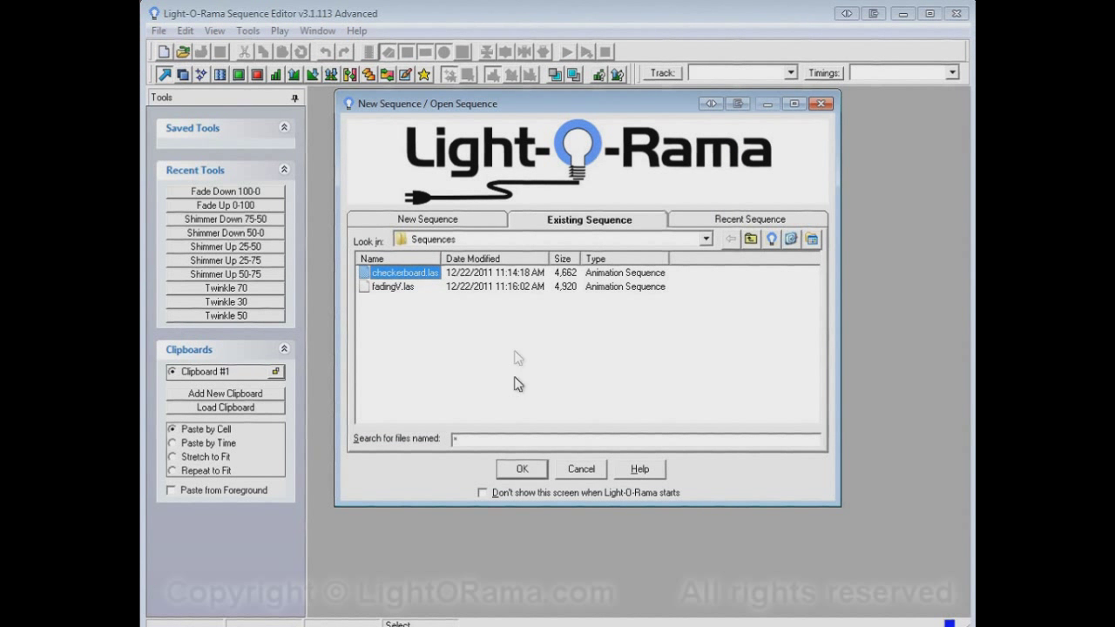
pyautogui.click(530, 467)
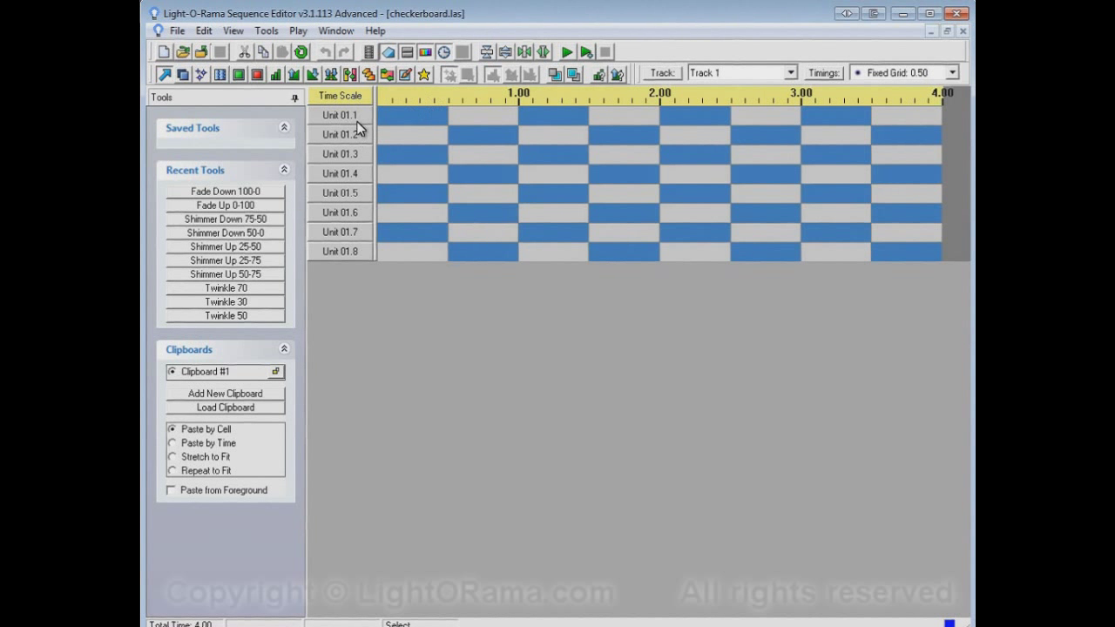
pyautogui.click(566, 52)
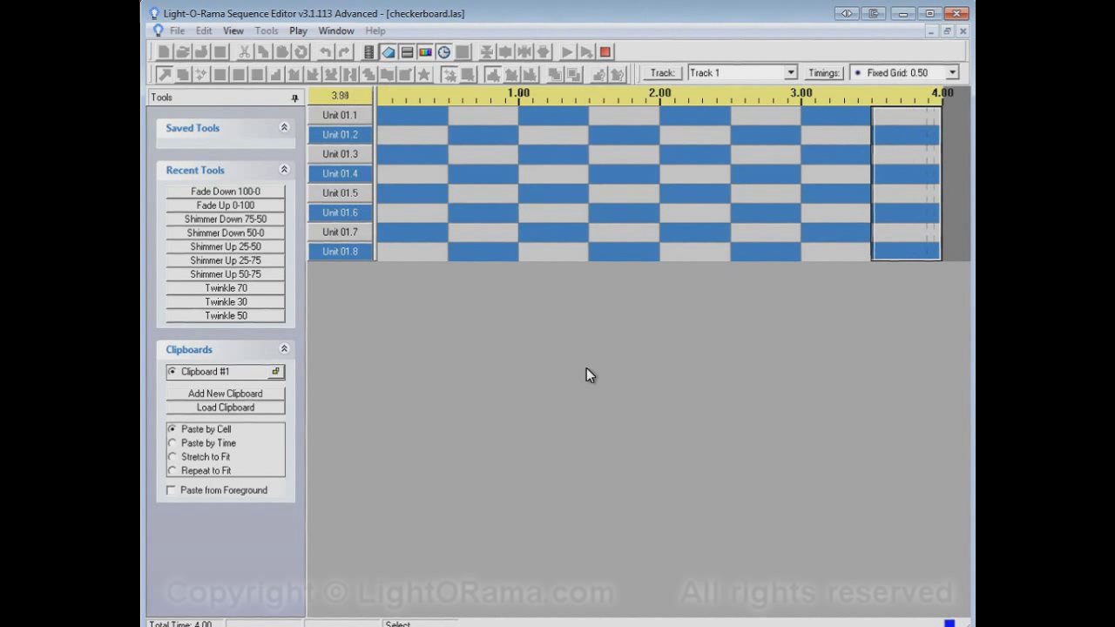
# Close checkerboard.las, open fadingV.las instead and play its 4-second fading V pattern.
pyautogui.click(963, 31)
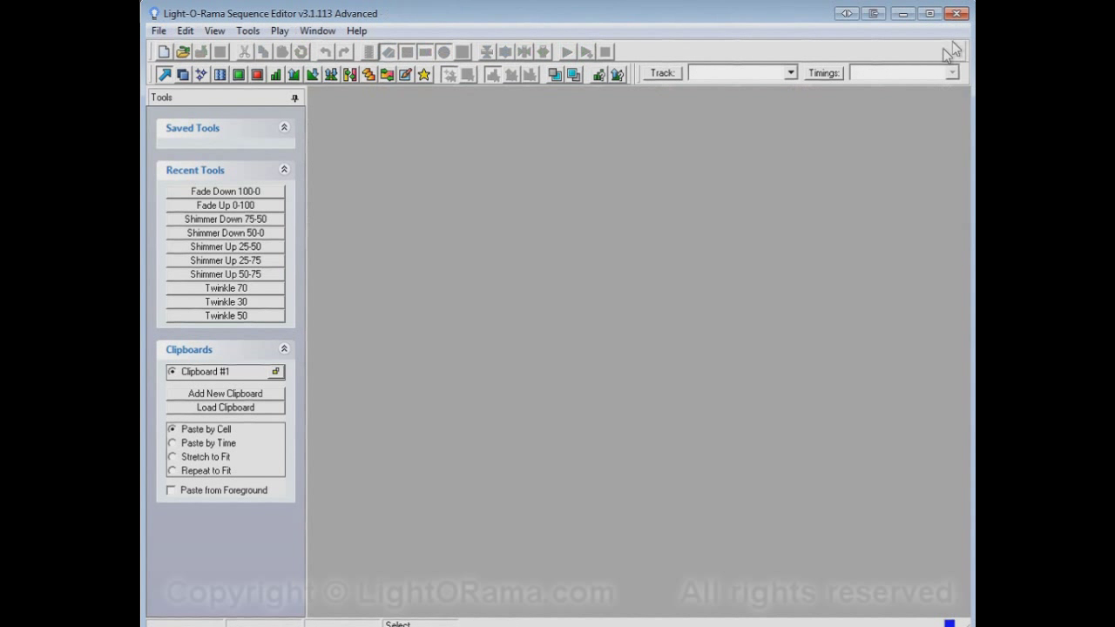
pyautogui.click(183, 51)
pyautogui.click(379, 288)
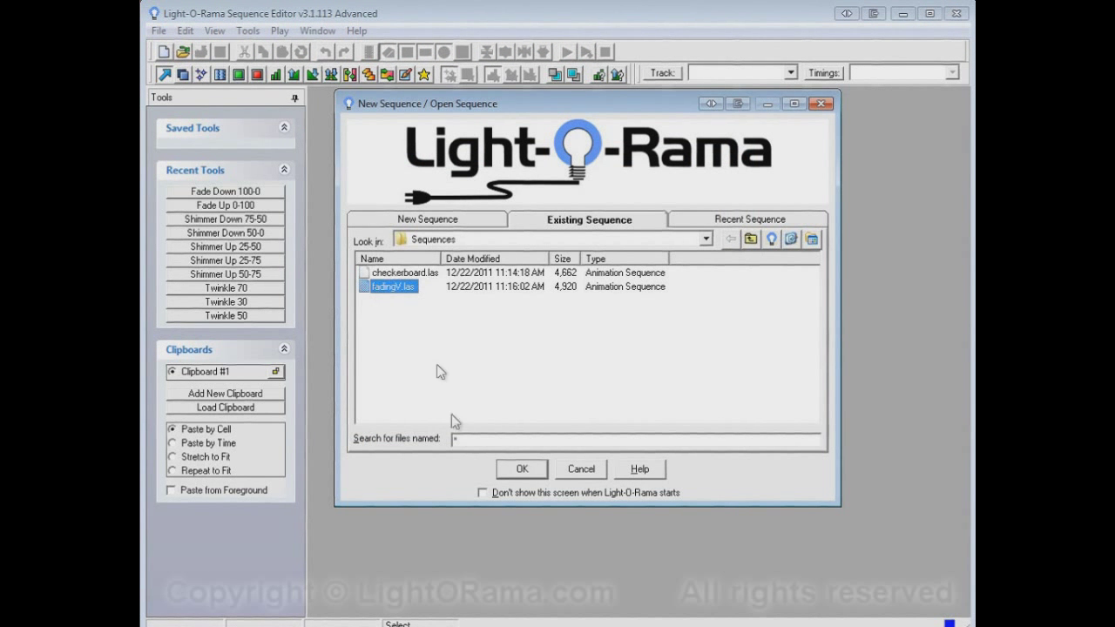
pyautogui.click(515, 469)
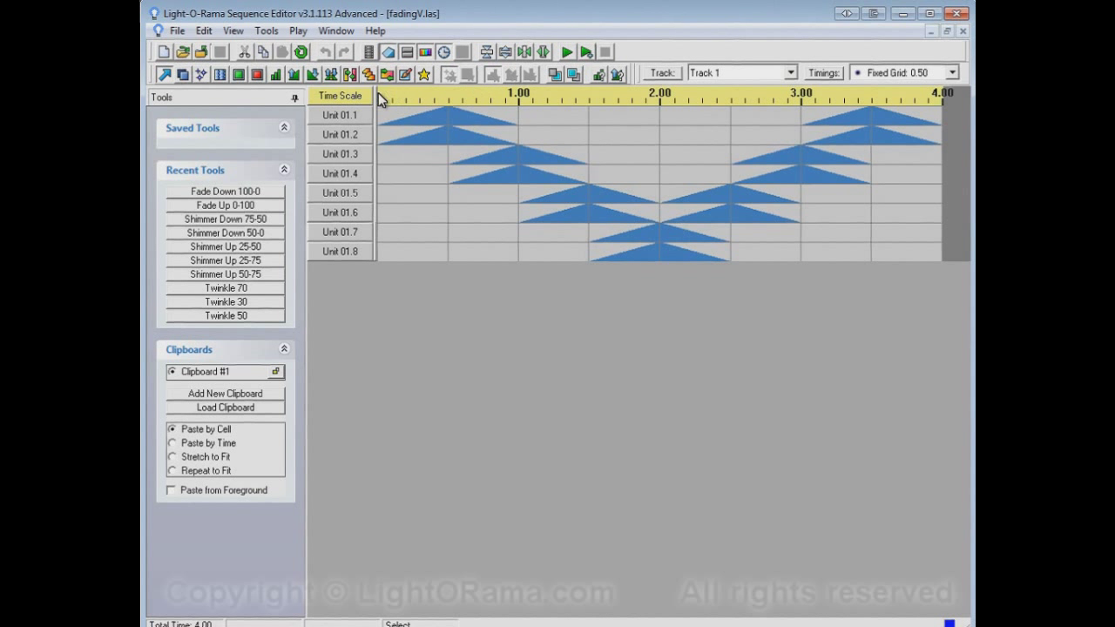
pyautogui.click(567, 54)
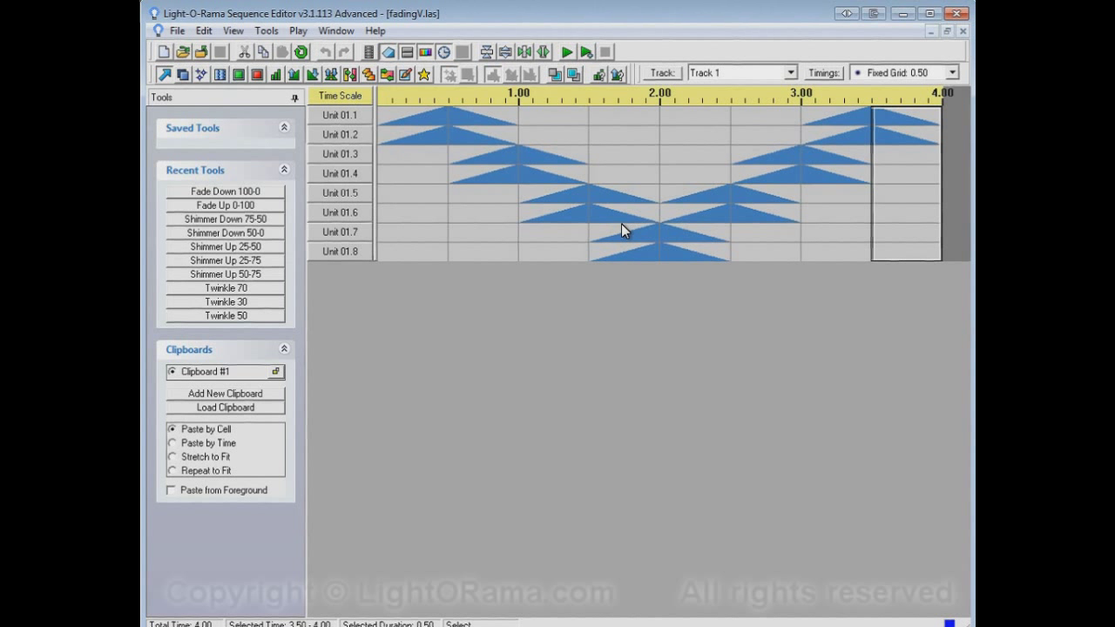
# Close fadingV.las and start a new sequence of type Animation Sequence.
pyautogui.click(962, 33)
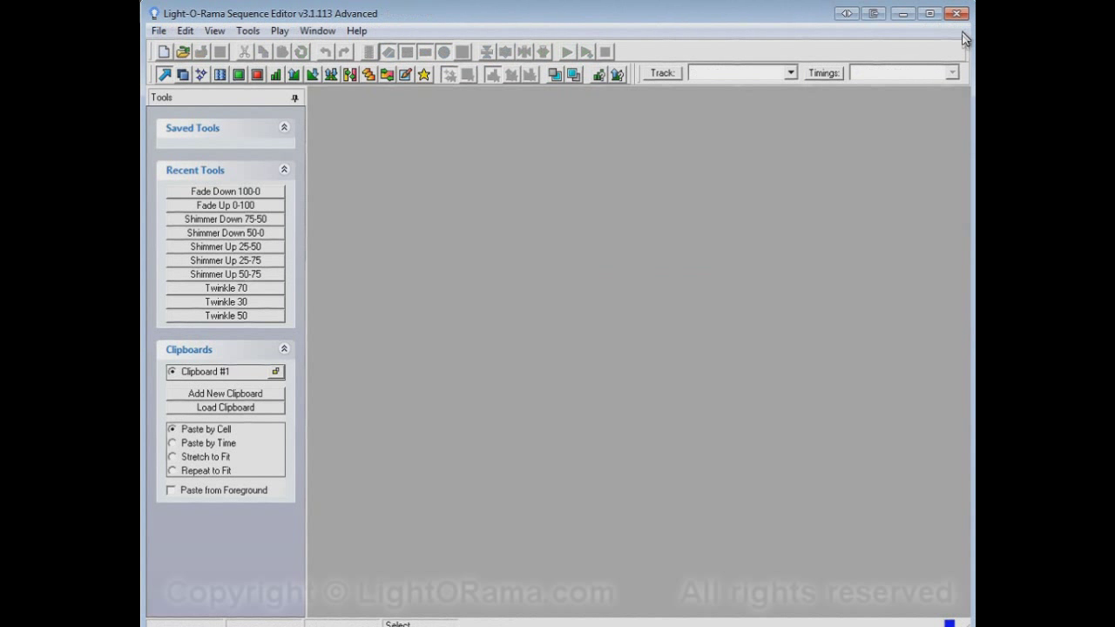
pyautogui.click(165, 52)
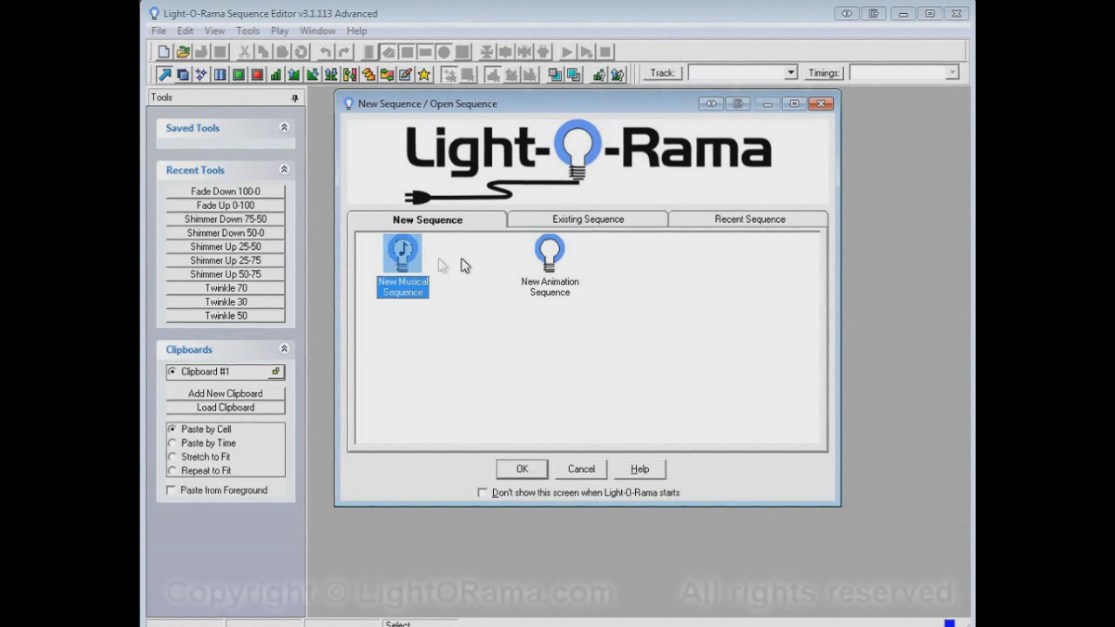
pyautogui.click(554, 272)
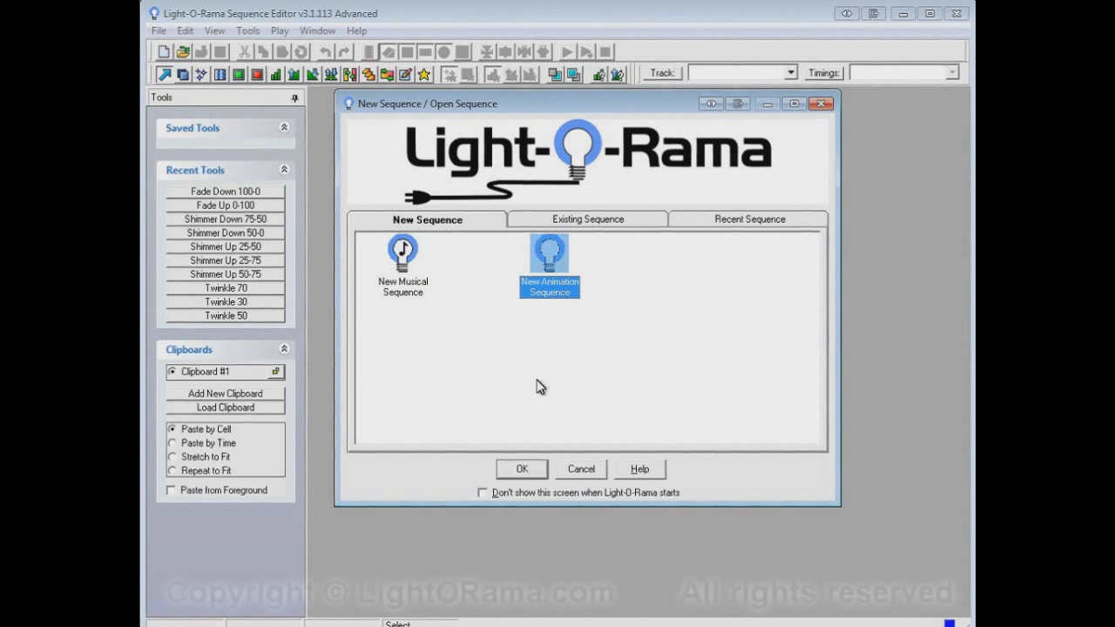
pyautogui.click(522, 469)
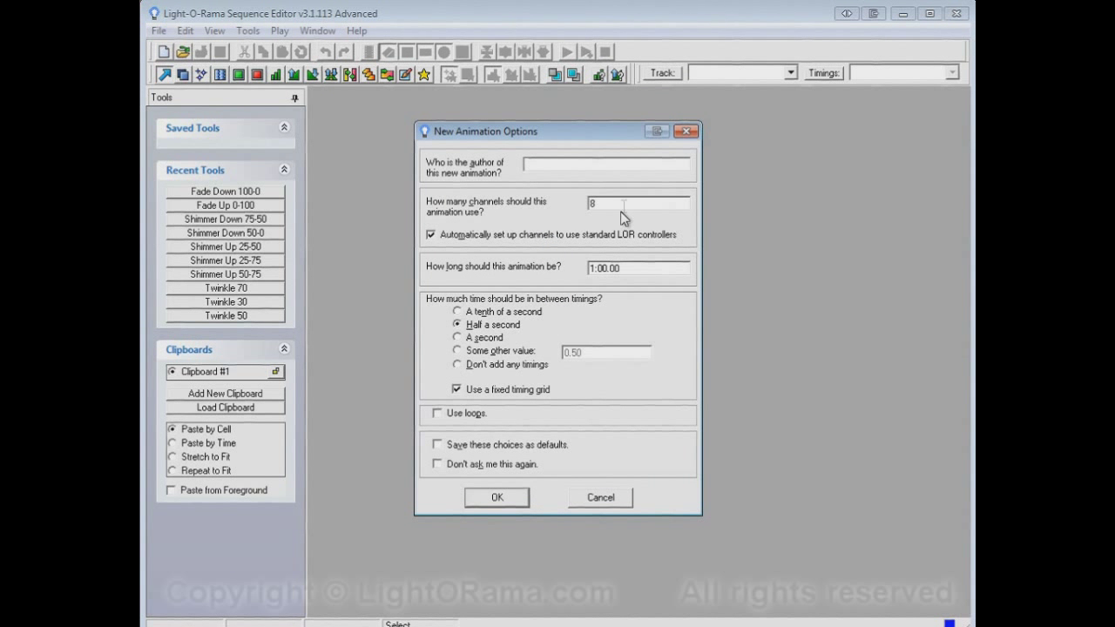
# Set the new animation to 16 channels with timings every tenth of a second.
pyautogui.doubleClick(622, 203)
pyautogui.write('16')
pyautogui.click(531, 311)
pyautogui.click(514, 500)
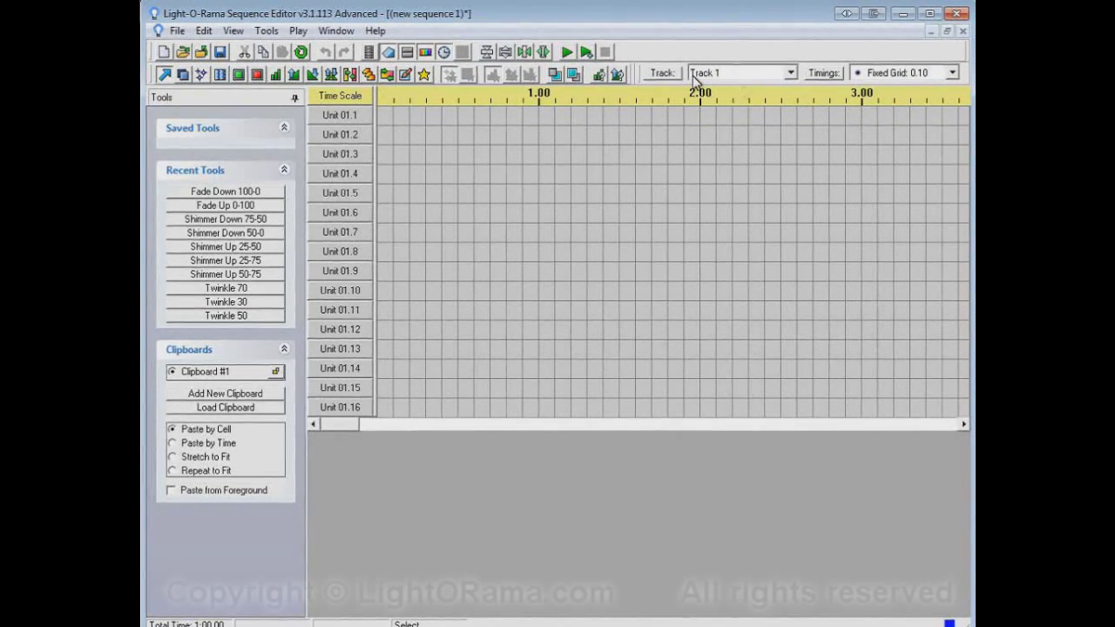
# Zoom the timeline in twice, then out six times until about seven seconds show.
pyautogui.click(542, 54)
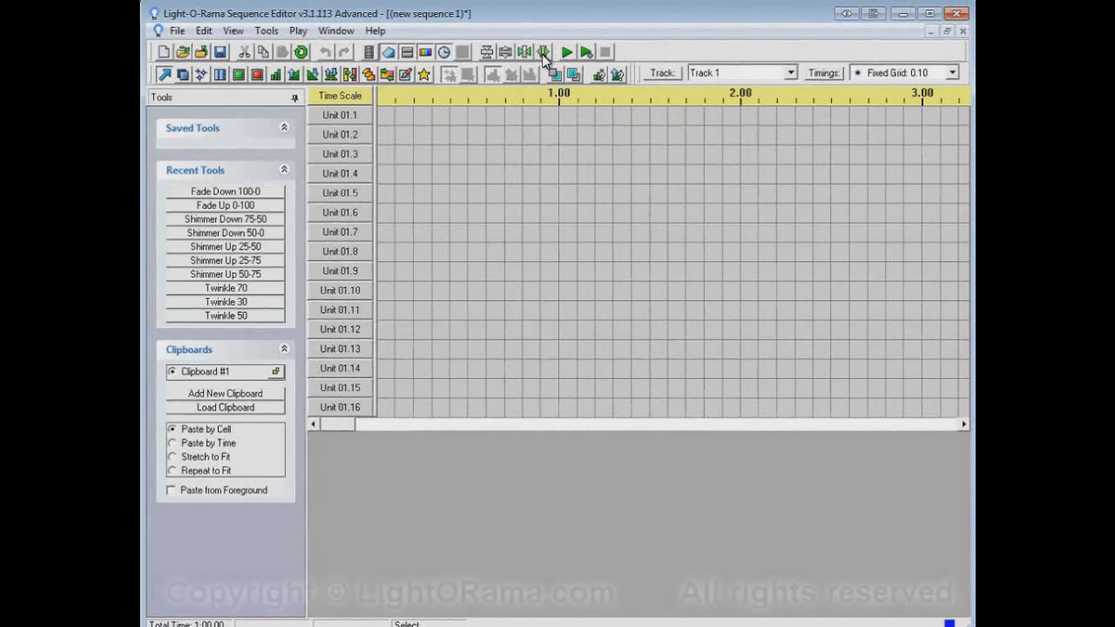
pyautogui.click(542, 54)
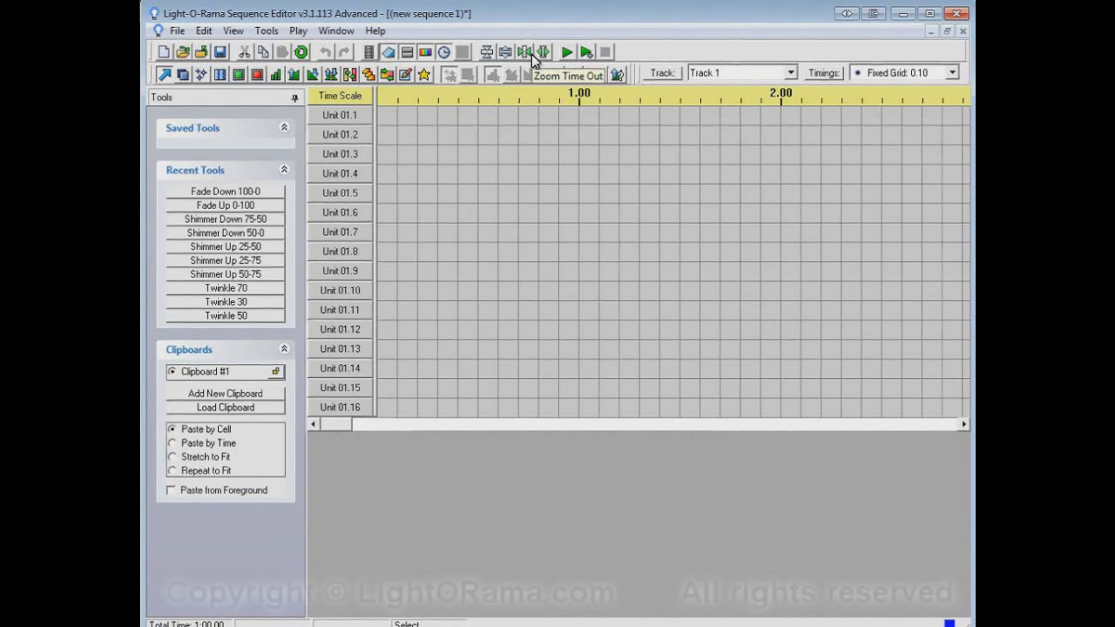
pyautogui.click(529, 55)
pyautogui.click(529, 54)
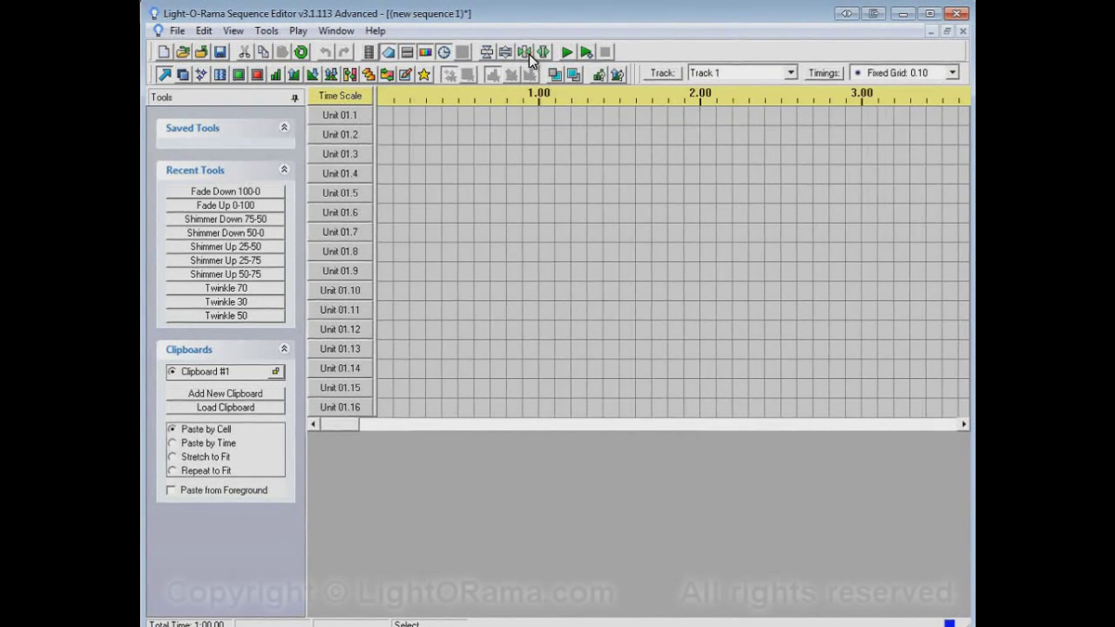
pyautogui.click(529, 54)
pyautogui.click(529, 54)
pyautogui.click(529, 54)
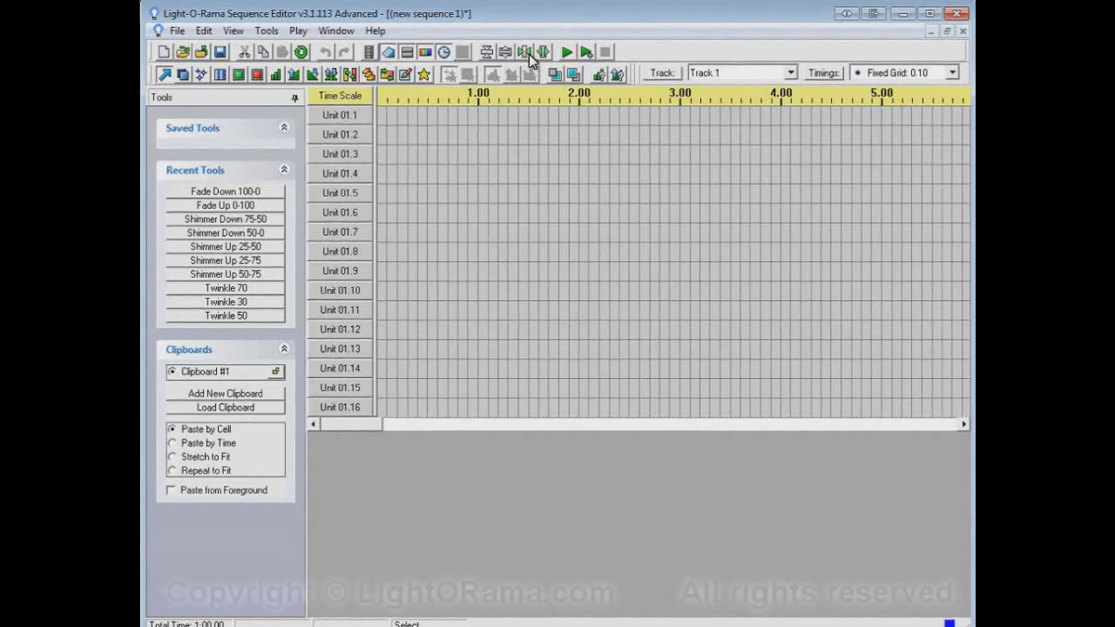
pyautogui.click(529, 54)
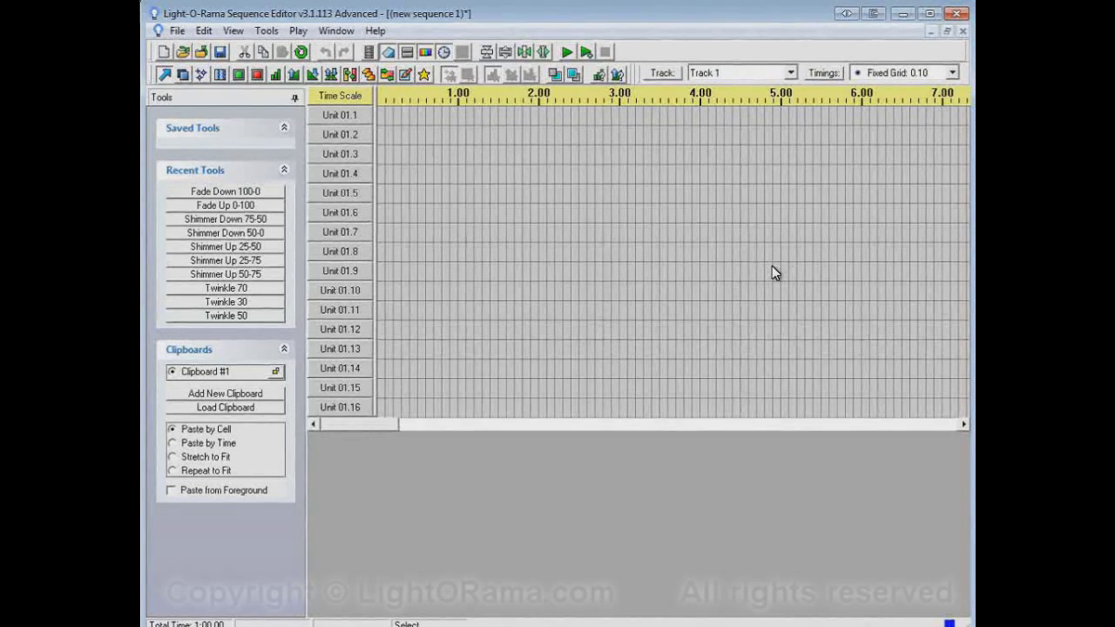
pyautogui.click(407, 76)
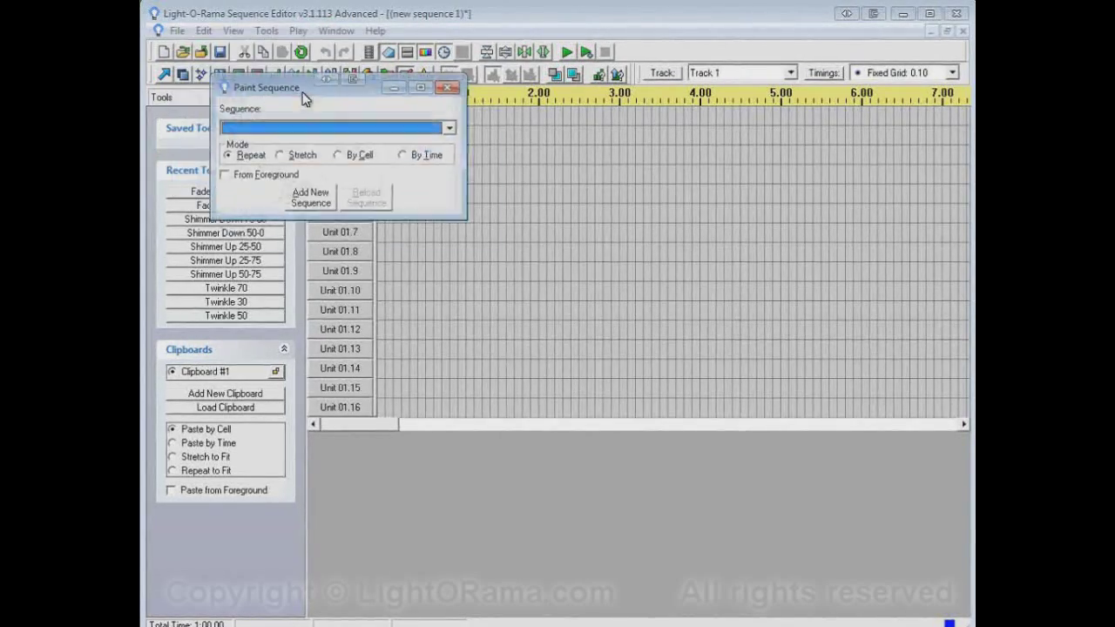
# Move the Paint Sequence panel below the grid and add checkerboard.las as its paint sequence.
pyautogui.moveTo(304, 100)
pyautogui.mouseDown()
pyautogui.moveTo(460, 224)
pyautogui.moveTo(558, 338)
pyautogui.moveTo(548, 465)
pyautogui.mouseUp()
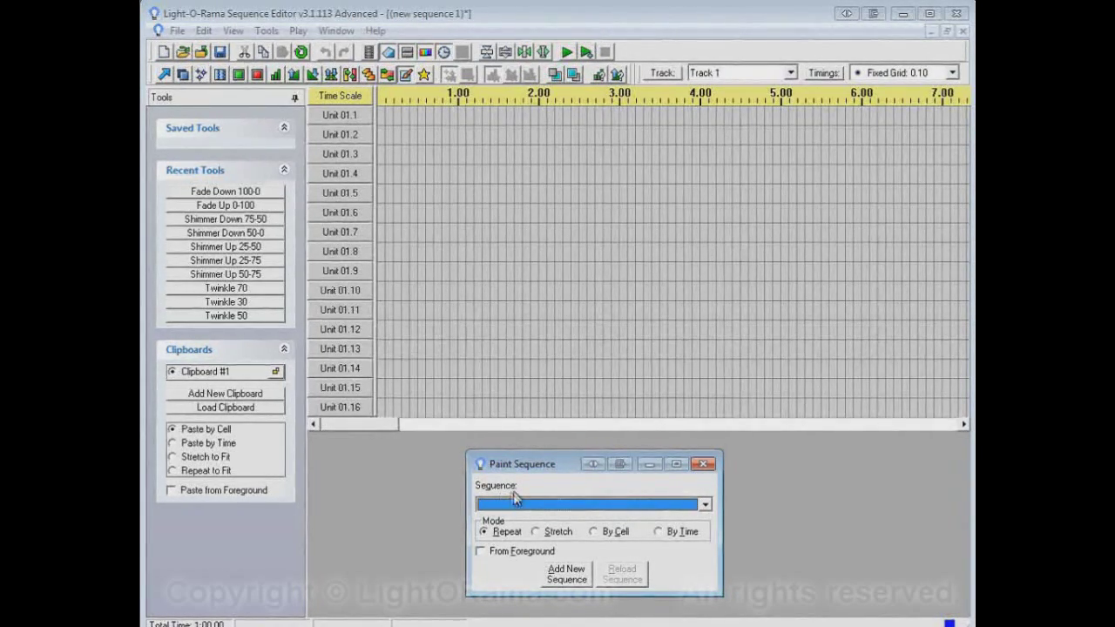
pyautogui.click(706, 507)
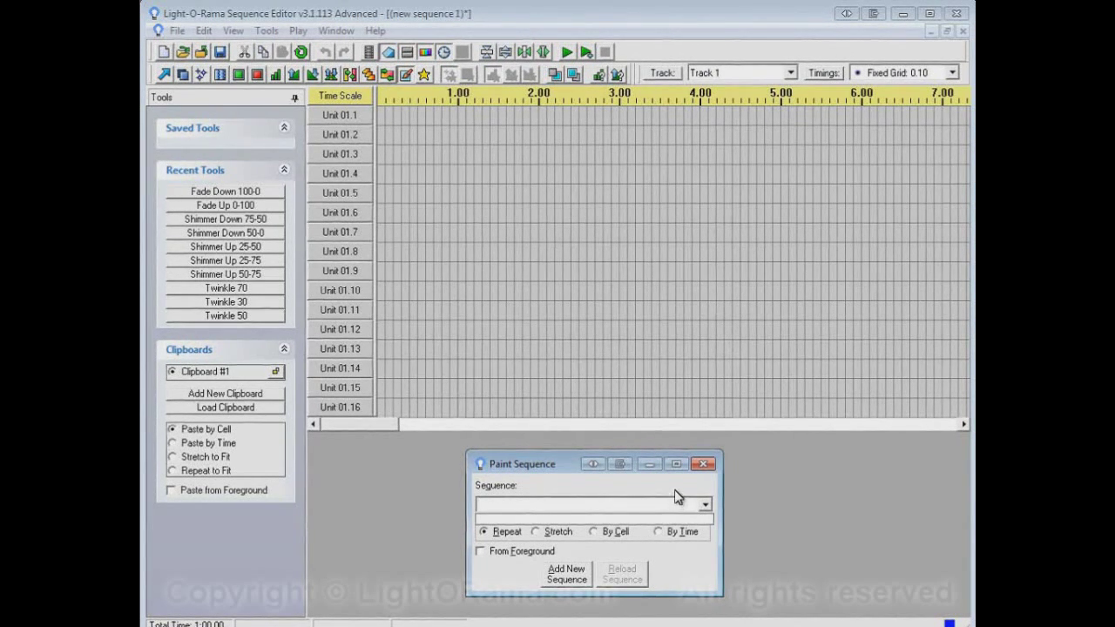
pyautogui.click(674, 490)
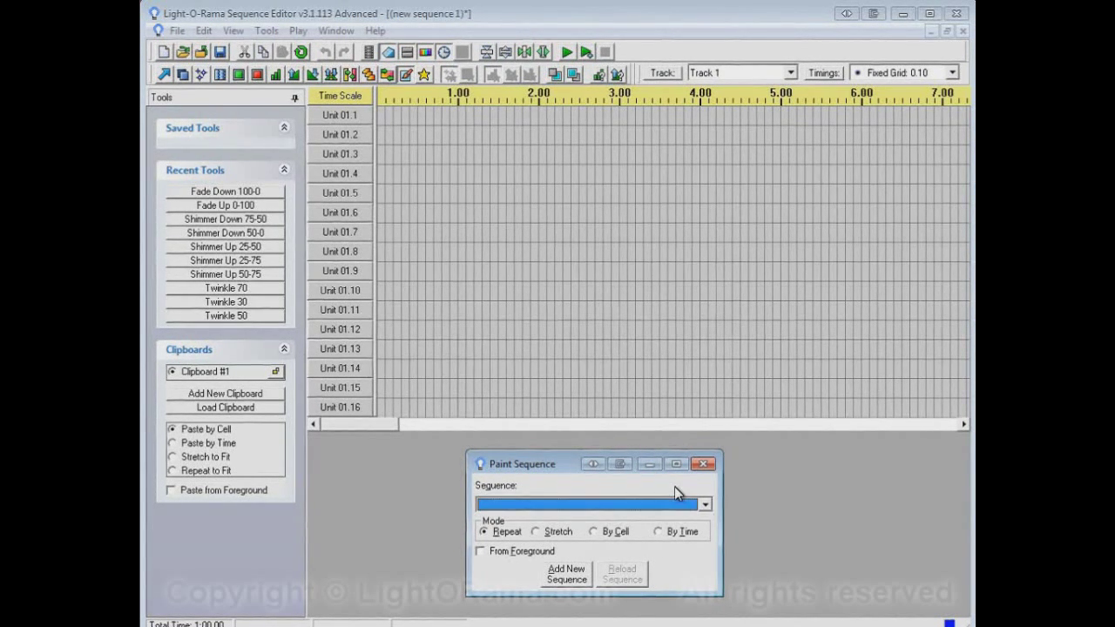
pyautogui.click(582, 577)
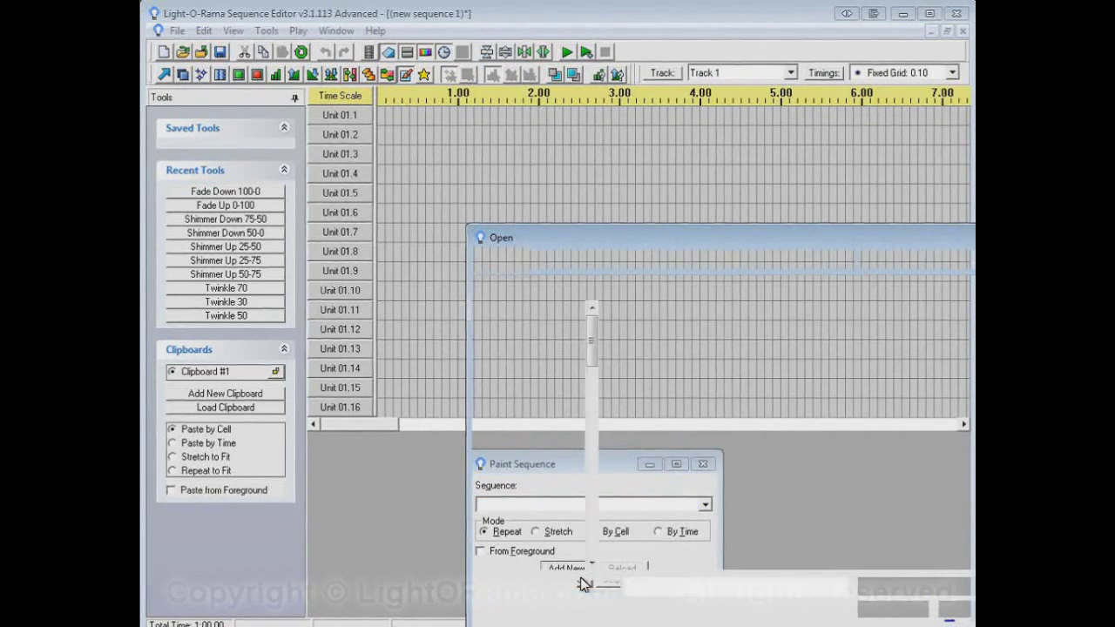
pyautogui.moveTo(704, 234); pyautogui.dragTo(597, 195)
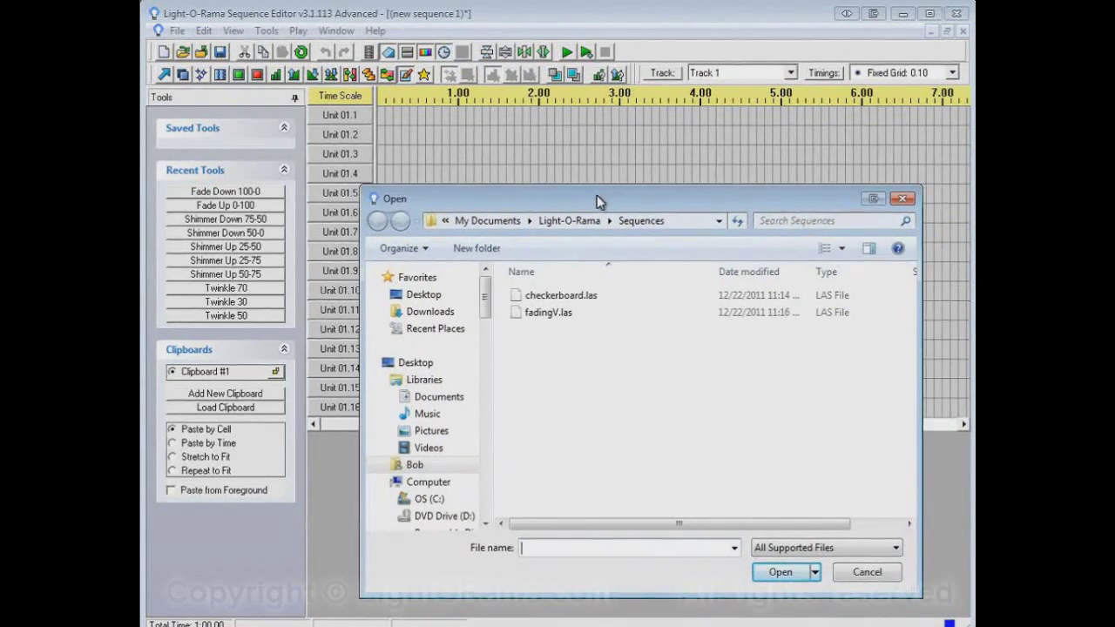
pyautogui.click(569, 300)
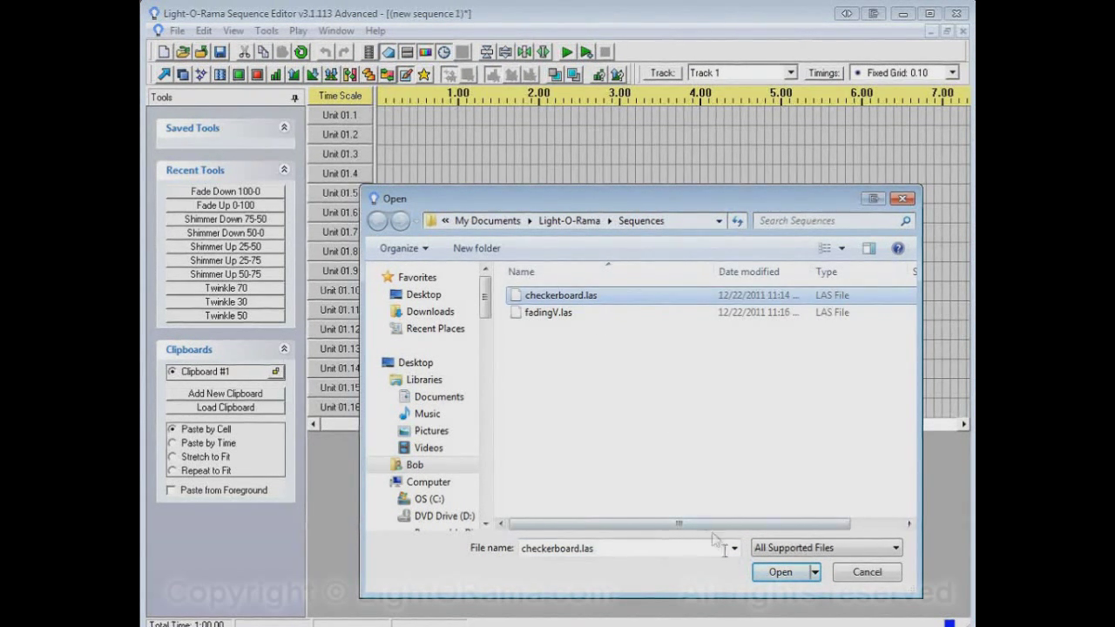
pyautogui.click(773, 573)
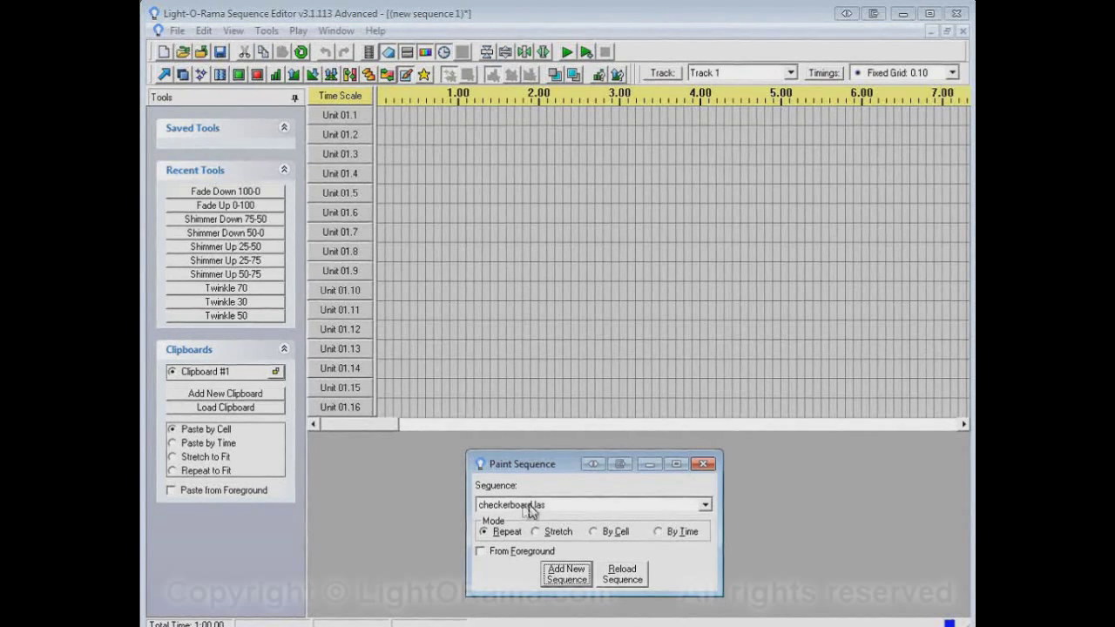
# Select checkerboard.las and test-paint it on Unit 01.3 from 1.00 to 5.00, then undo.
pyautogui.click(705, 505)
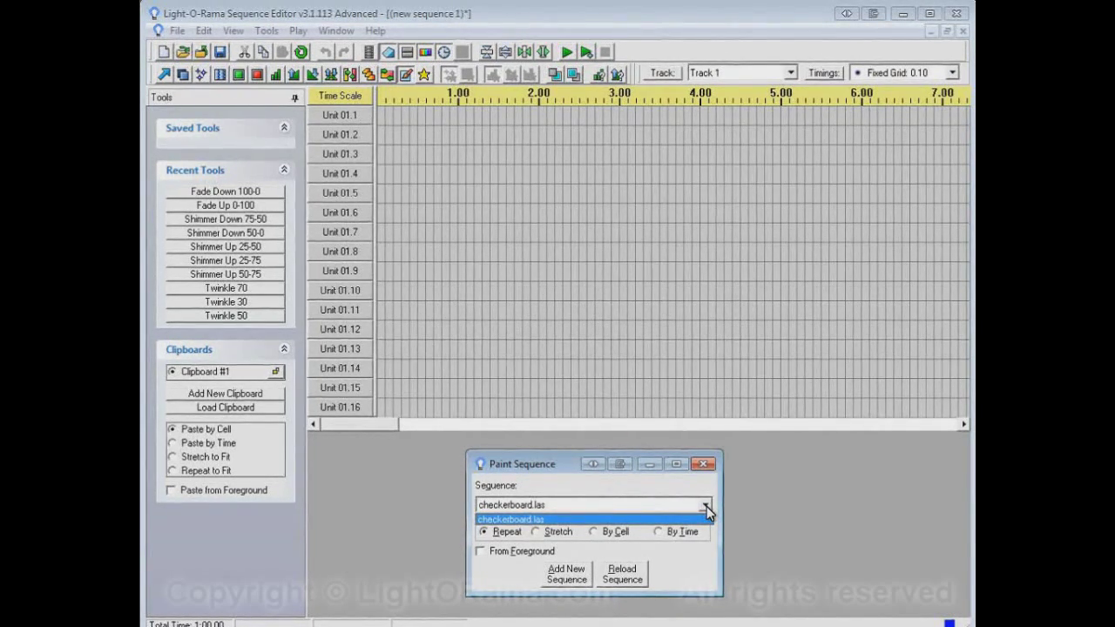
pyautogui.click(707, 507)
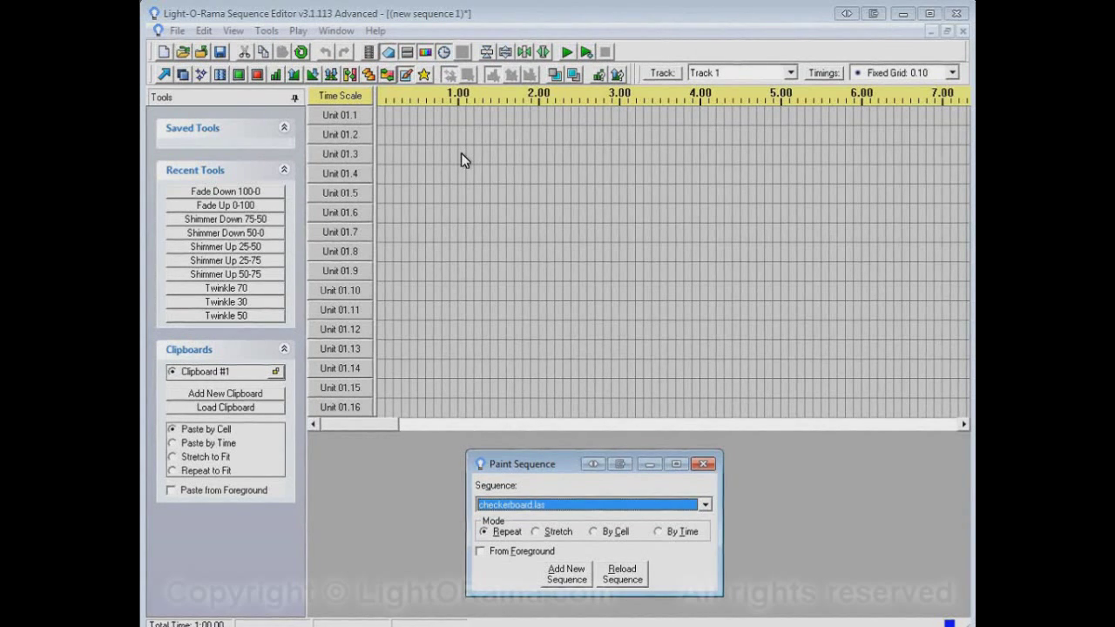
pyautogui.moveTo(461, 153); pyautogui.dragTo(778, 160)
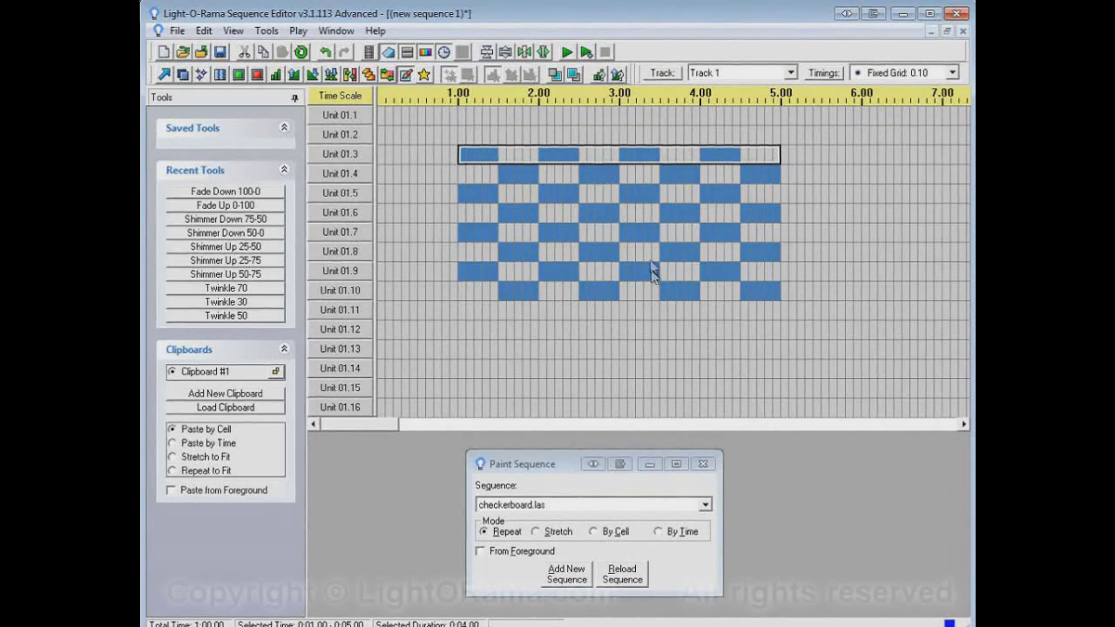
pyautogui.click(325, 52)
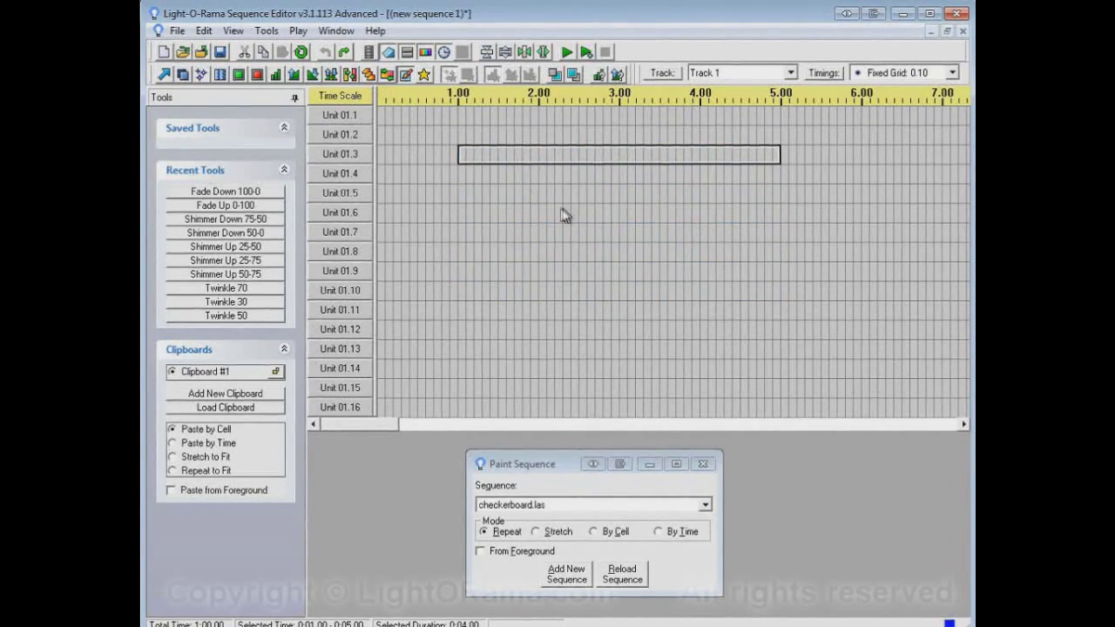
# Test-paint the checkerboard on Unit 01.3 over 1.00–3.00 and 1.00–6.90, undoing each.
pyautogui.moveTo(463, 162); pyautogui.dragTo(620, 162)
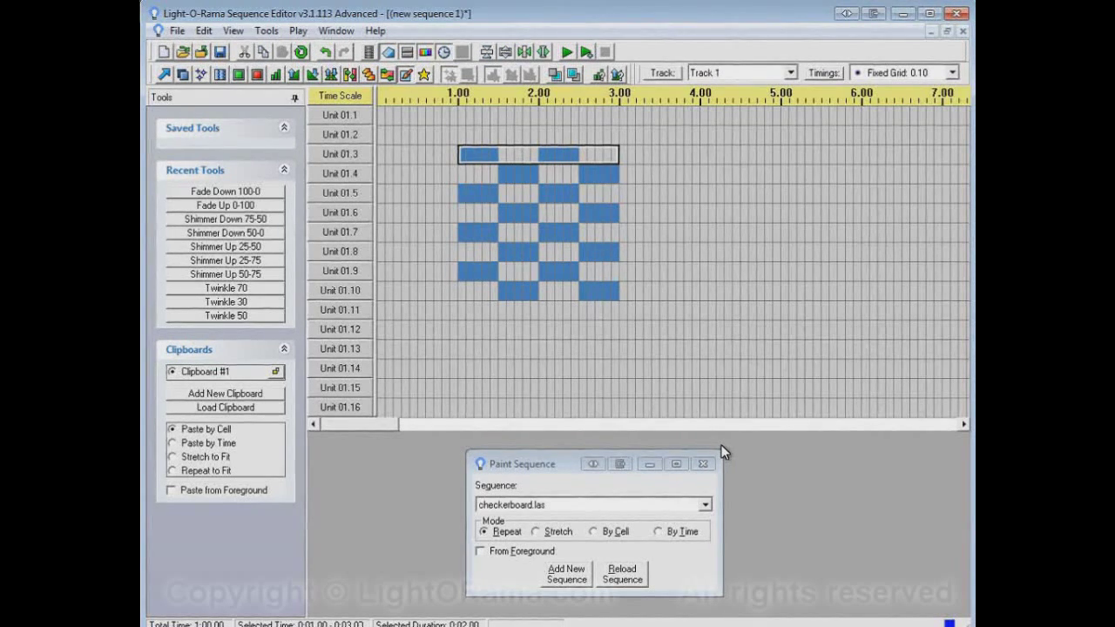
pyautogui.click(325, 52)
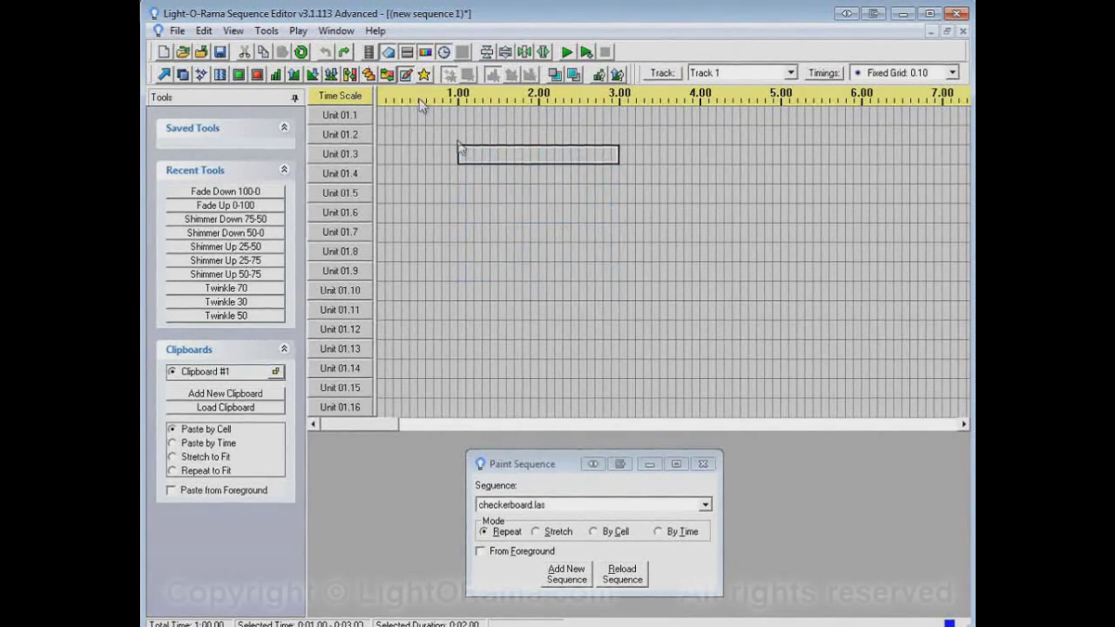
pyautogui.moveTo(464, 156)
pyautogui.mouseDown()
pyautogui.moveTo(737, 175)
pyautogui.moveTo(910, 173)
pyautogui.moveTo(933, 160)
pyautogui.mouseUp()
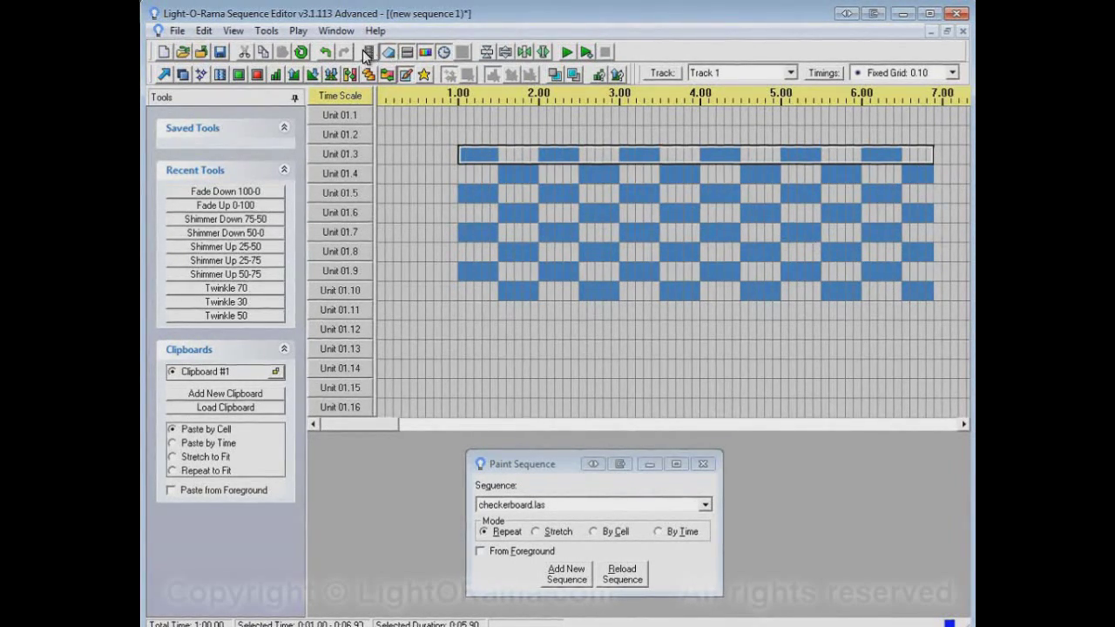
pyautogui.click(325, 51)
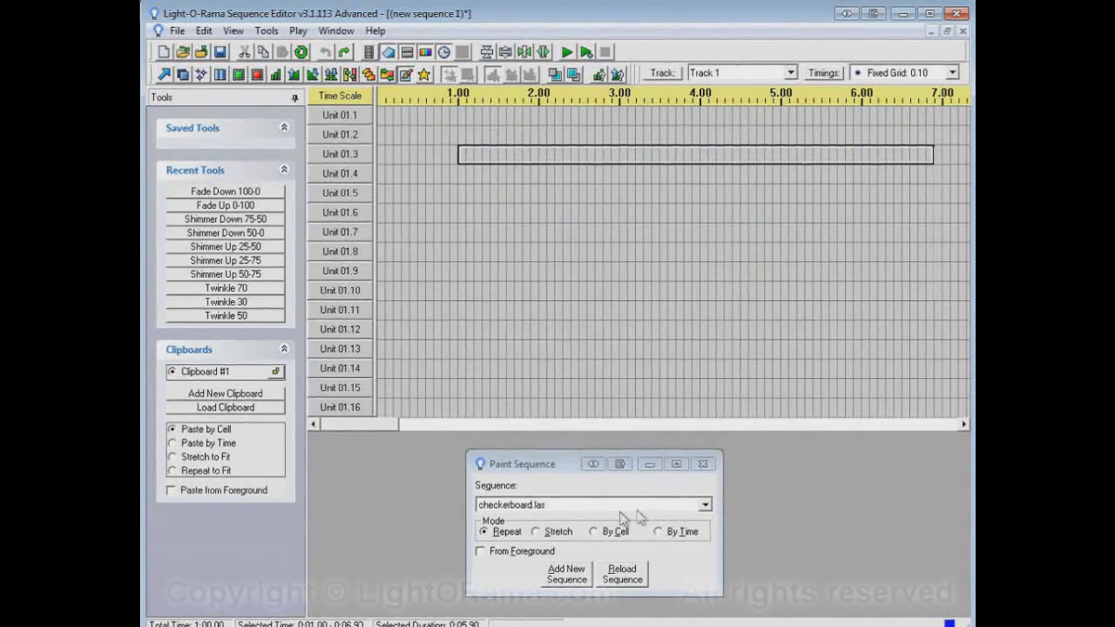
# Add fadingV.las as a paint sequence and paint a fading V on Unit 01.4 from 1.00 to 5.00.
pyautogui.click(566, 574)
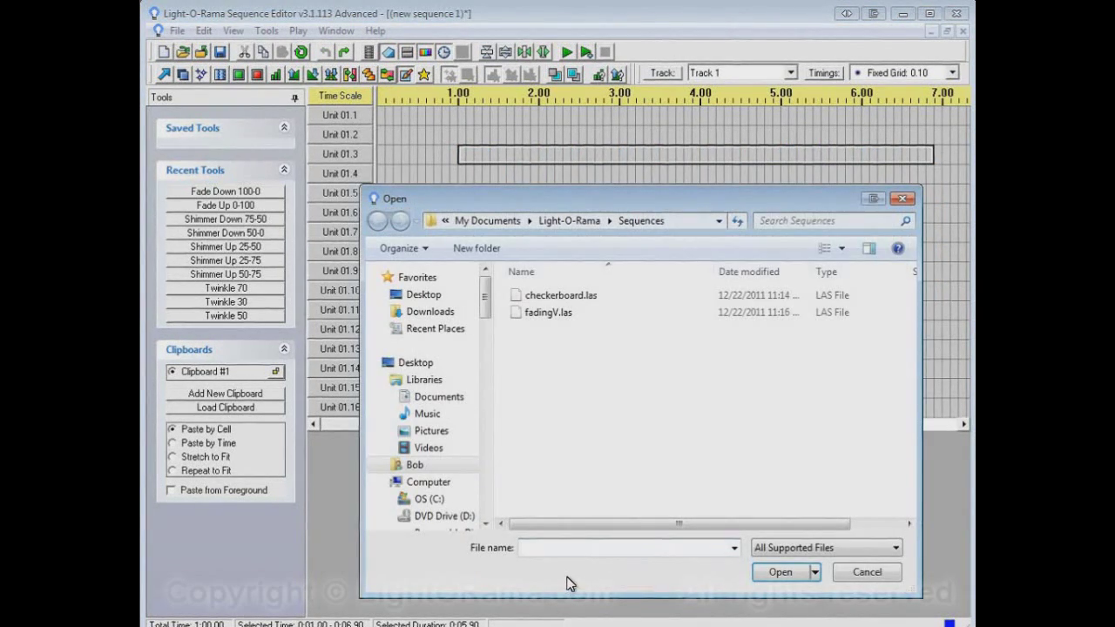
pyautogui.click(532, 316)
pyautogui.click(784, 573)
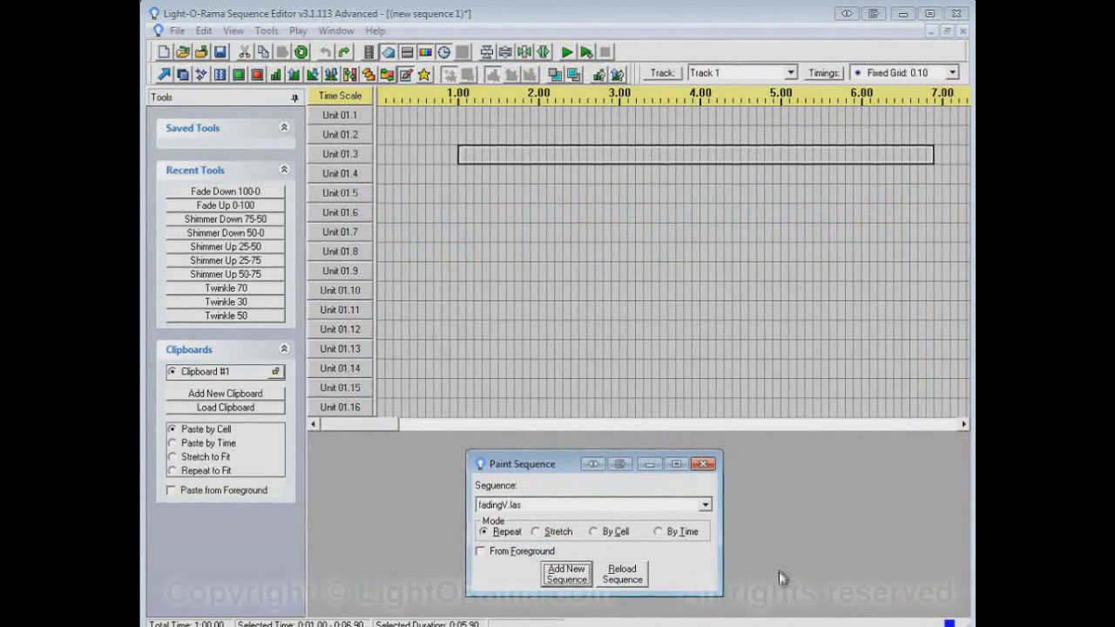
pyautogui.click(706, 505)
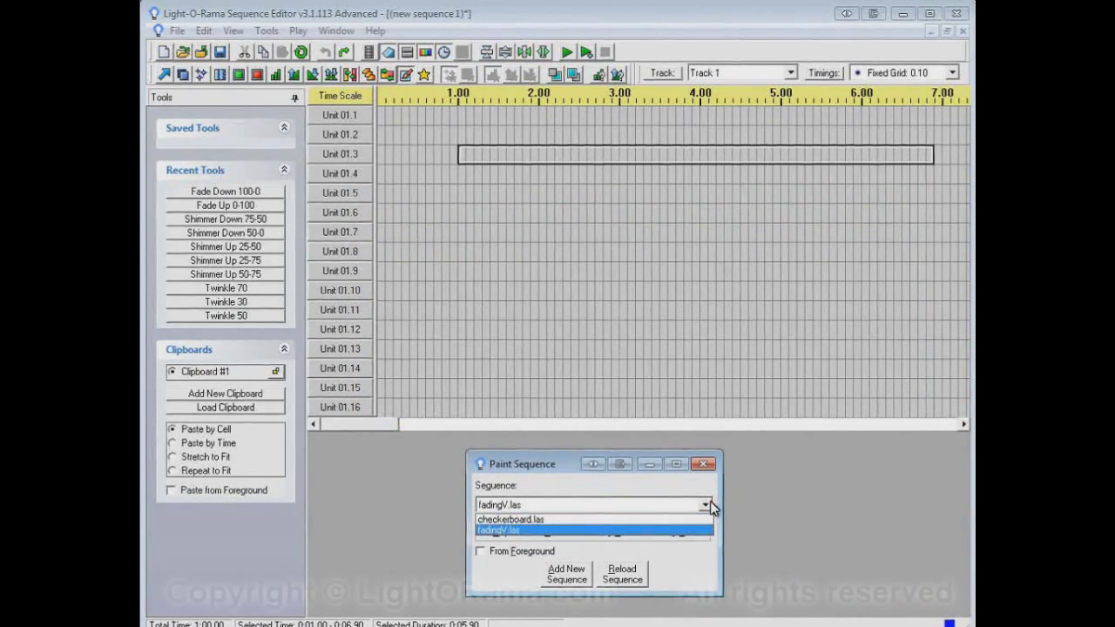
pyautogui.click(681, 530)
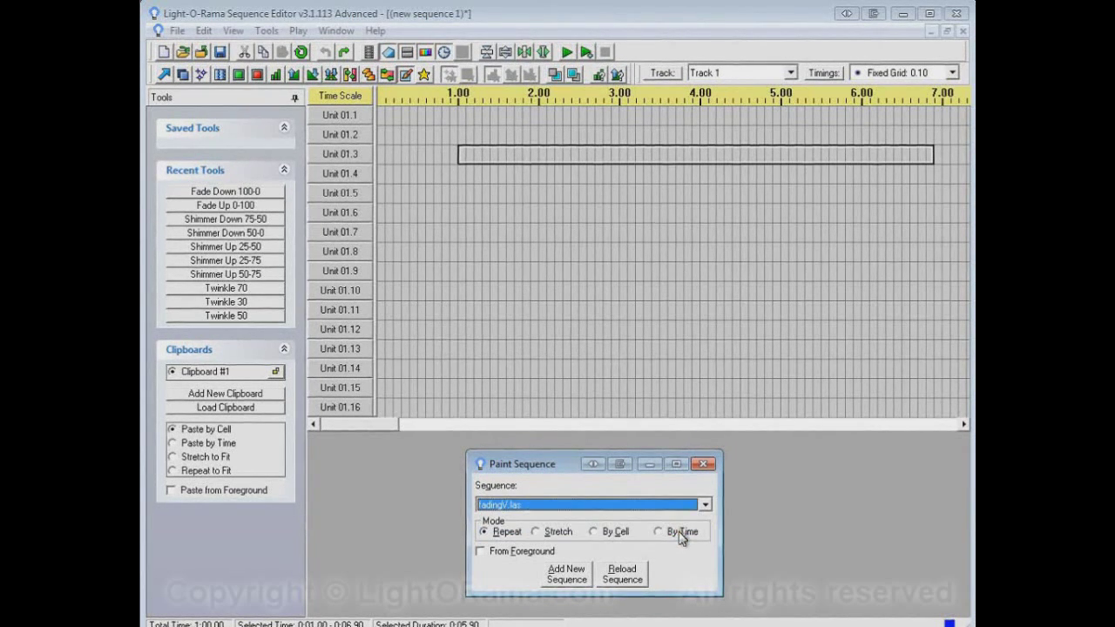
pyautogui.moveTo(462, 175); pyautogui.dragTo(704, 185)
pyautogui.moveTo(772, 174); pyautogui.dragTo(778, 177)
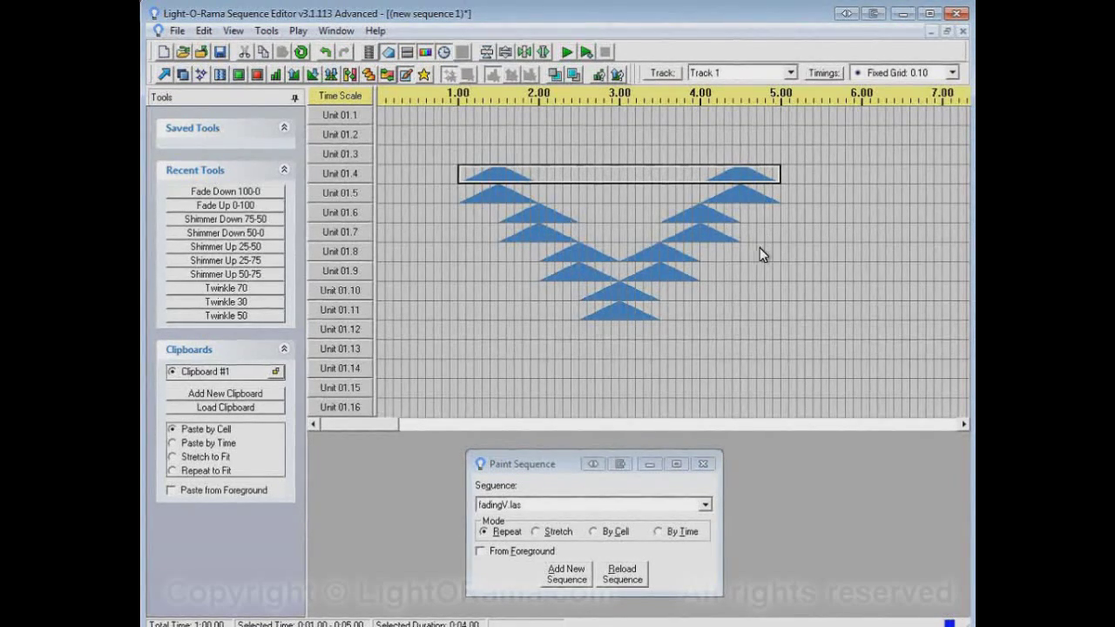
# Paint a checkerboard on Unit 01.9 from 4.70 to 6.62, then a fading V on Unit 01.11.
pyautogui.click(601, 506)
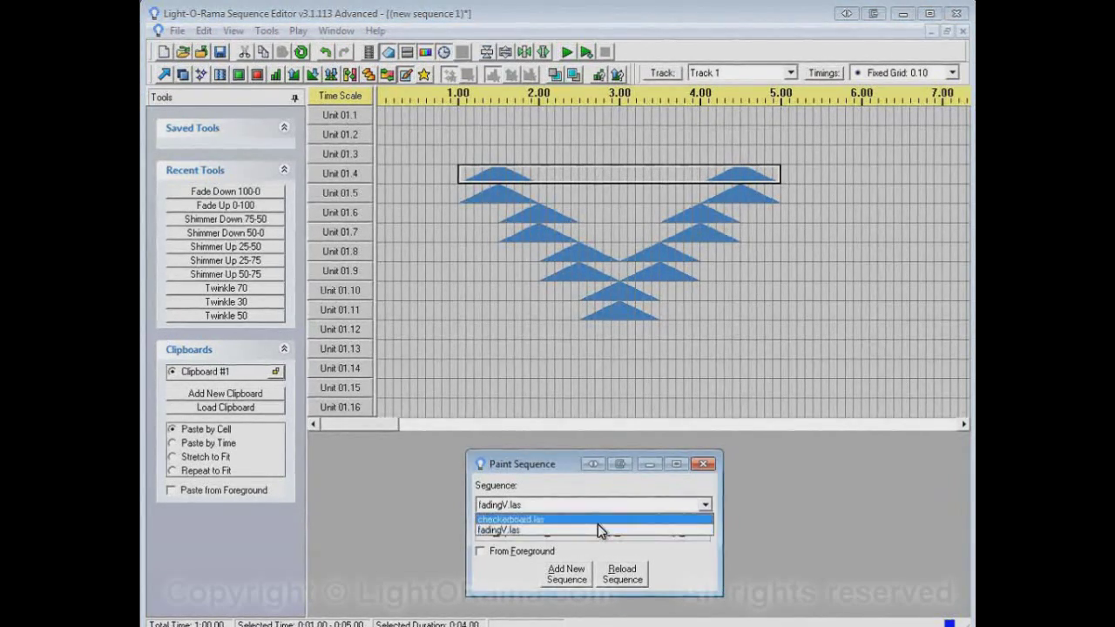
pyautogui.click(613, 520)
pyautogui.moveTo(761, 265); pyautogui.dragTo(907, 271)
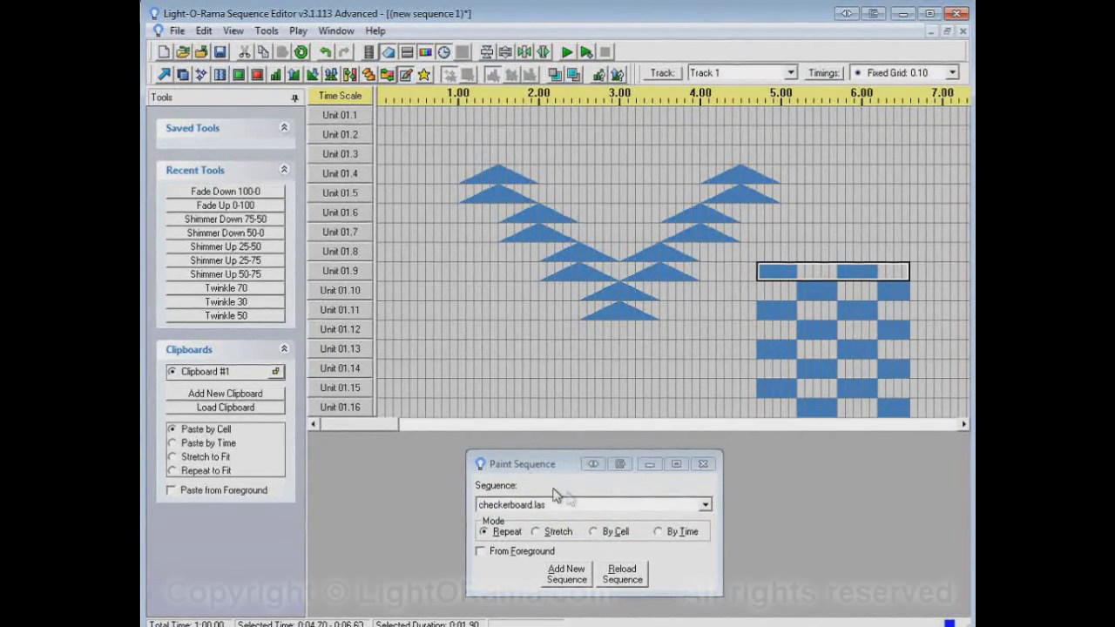
pyautogui.click(594, 506)
pyautogui.click(584, 528)
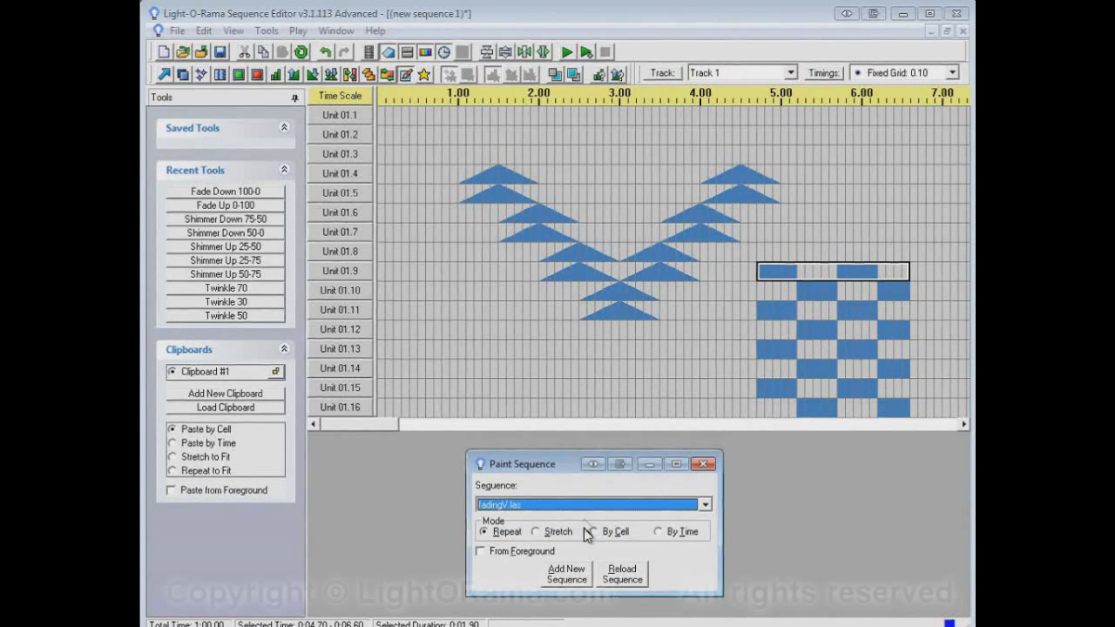
pyautogui.moveTo(392, 307); pyautogui.dragTo(488, 316)
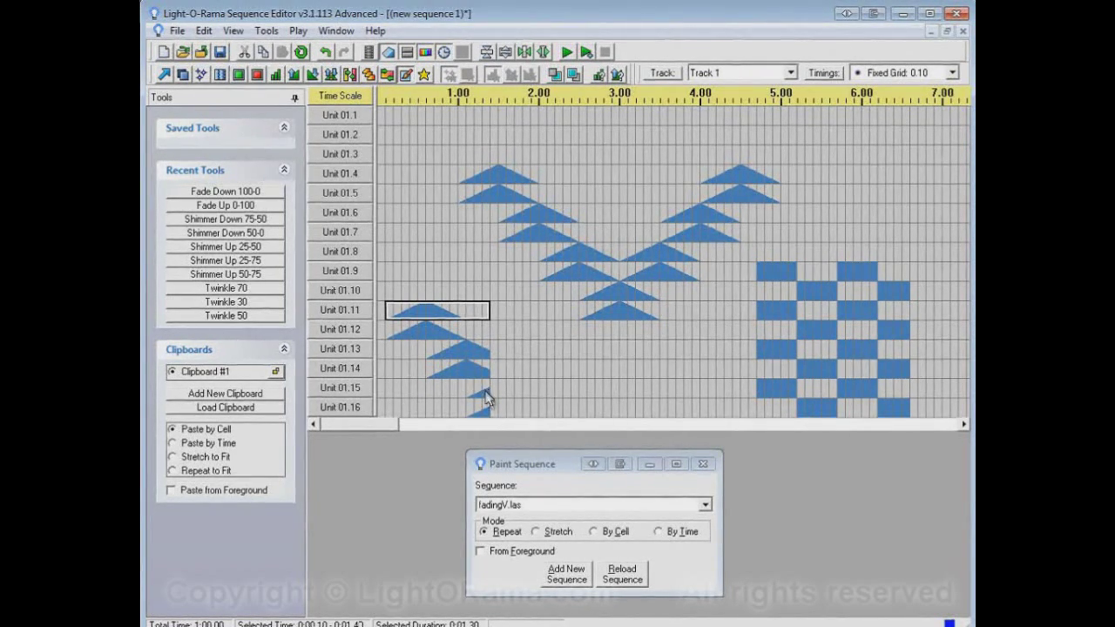
pyautogui.click(665, 426)
# Paint repeating fading Vs starting on Unit 01.7 from 7.60 to 14.40 seconds.
pyautogui.moveTo(406, 233)
pyautogui.mouseDown()
pyautogui.moveTo(863, 249)
pyautogui.moveTo(915, 236)
pyautogui.moveTo(919, 247)
pyautogui.mouseUp()
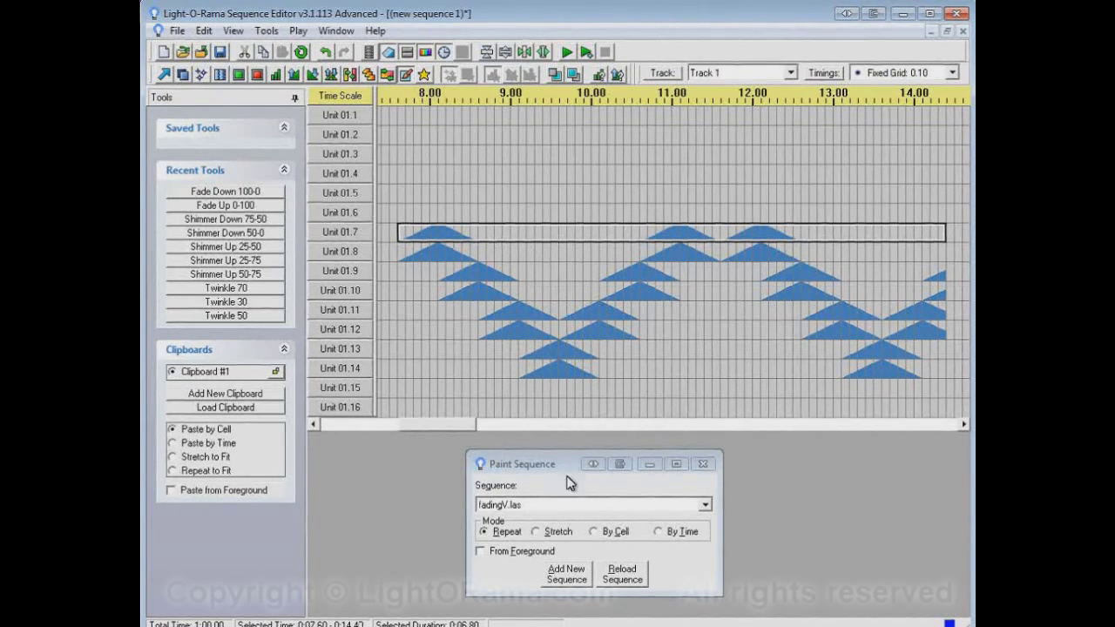
# Switch to Stretch mode and paint a stretched fading V on Unit 01.3 from 15.00 to 21.90.
pyautogui.click(558, 534)
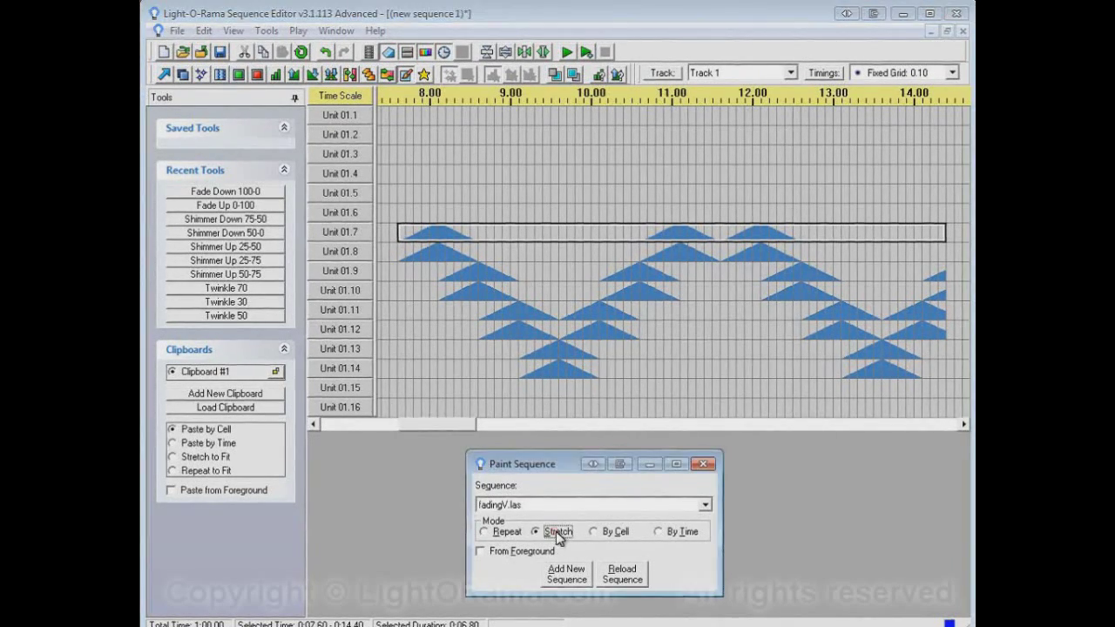
pyautogui.click(588, 424)
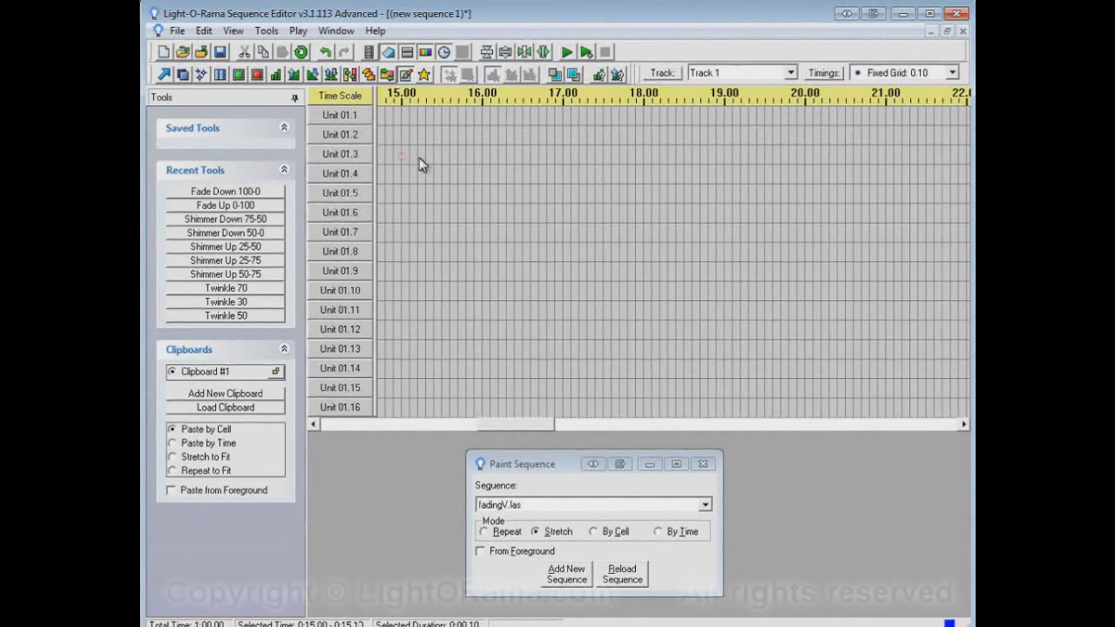
pyautogui.moveTo(421, 165); pyautogui.dragTo(958, 166)
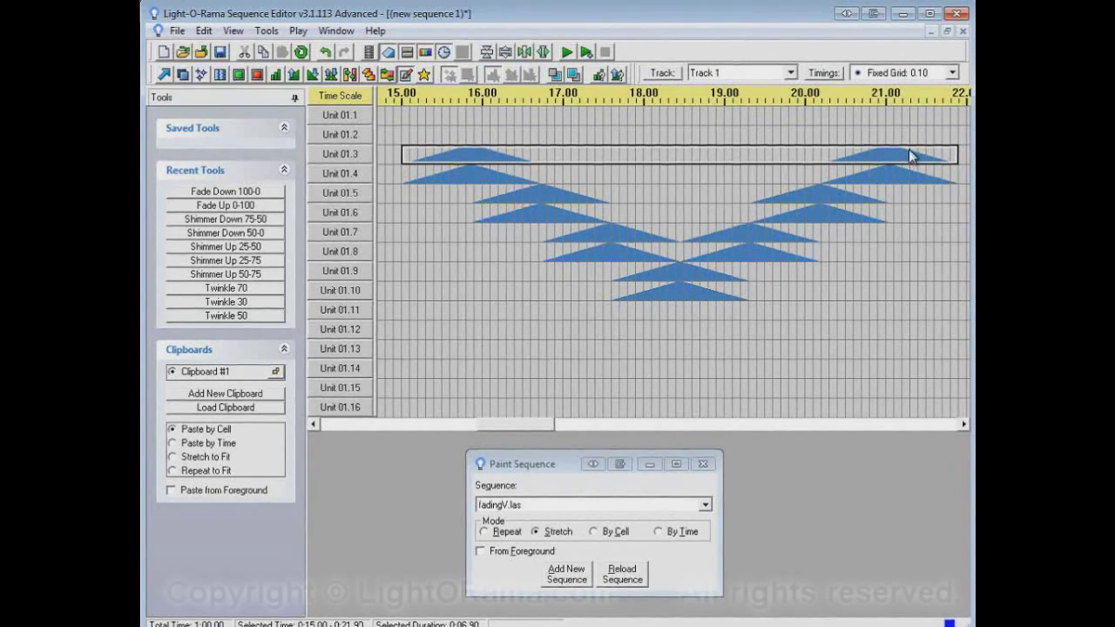
# Paint stretched Vs at 23.00–24.10 on Unit 01.5, 24.40–29.20 on Unit 01.1, 26.10–27.50 on Unit 01.10.
pyautogui.click(741, 425)
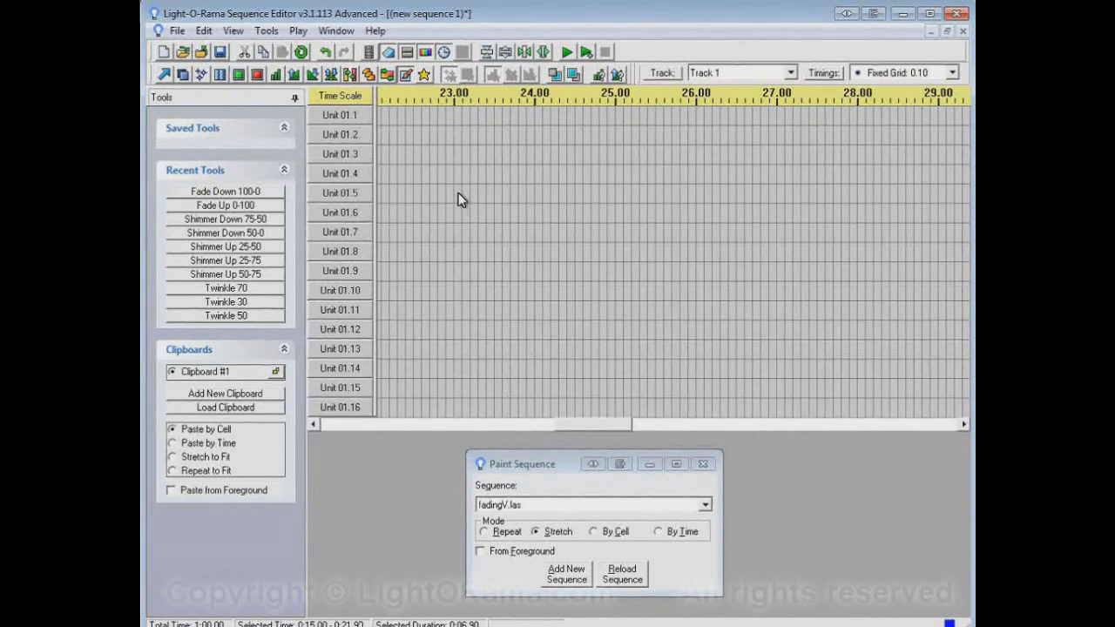
pyautogui.moveTo(457, 193); pyautogui.dragTo(539, 195)
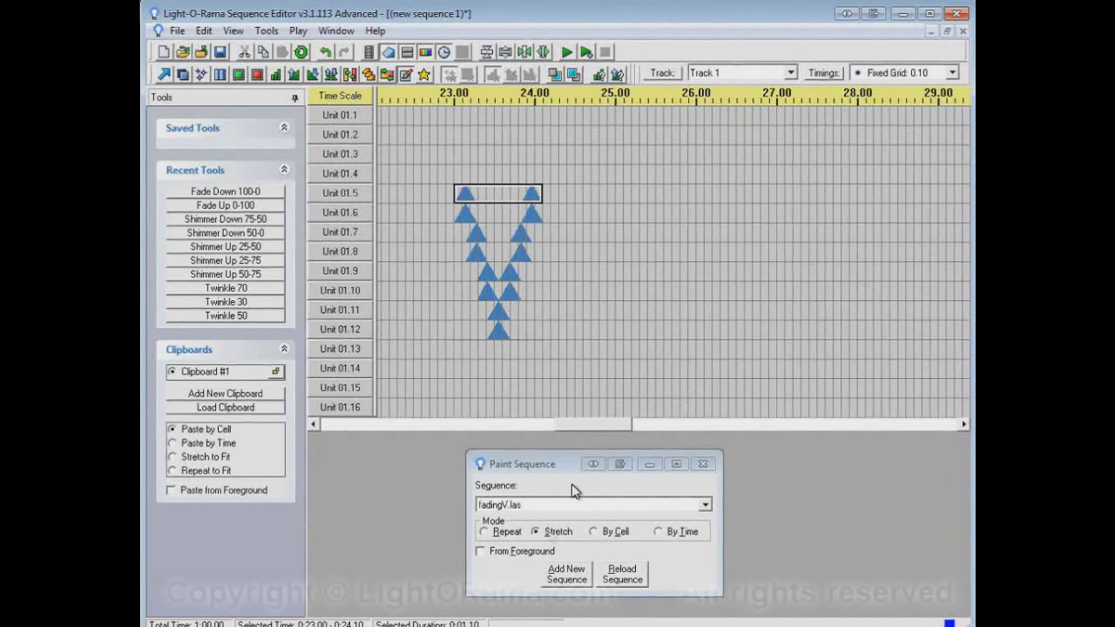
pyautogui.moveTo(570, 116); pyautogui.dragTo(951, 119)
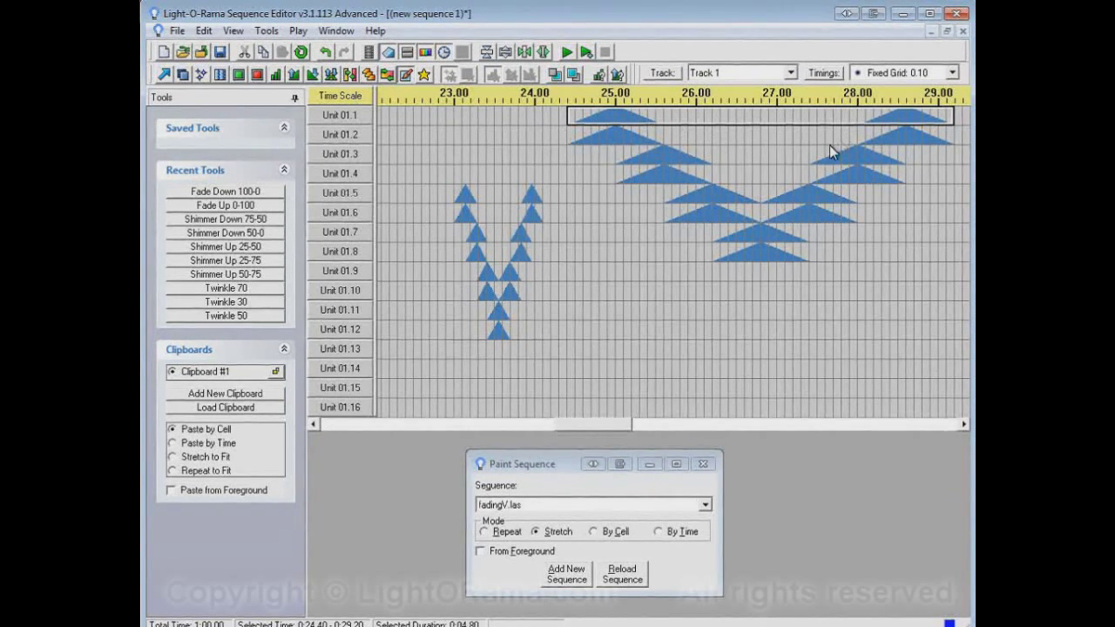
pyautogui.moveTo(707, 291); pyautogui.dragTo(813, 292)
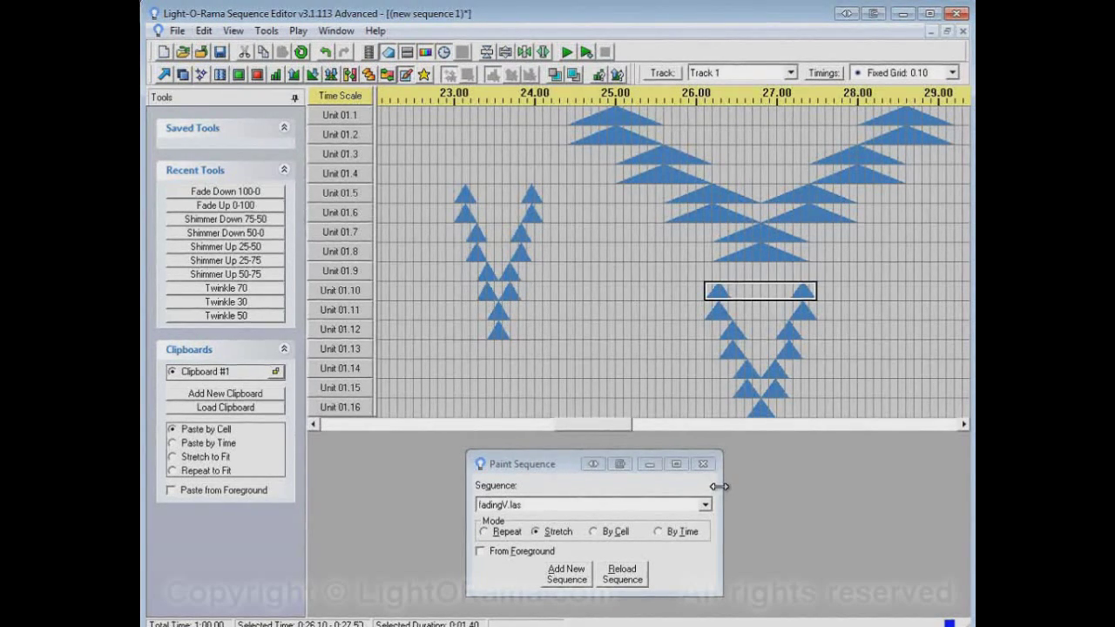
# Switch to By Cell mode, page to 30 seconds and open fadingV.las in its own tab.
pyautogui.click(613, 535)
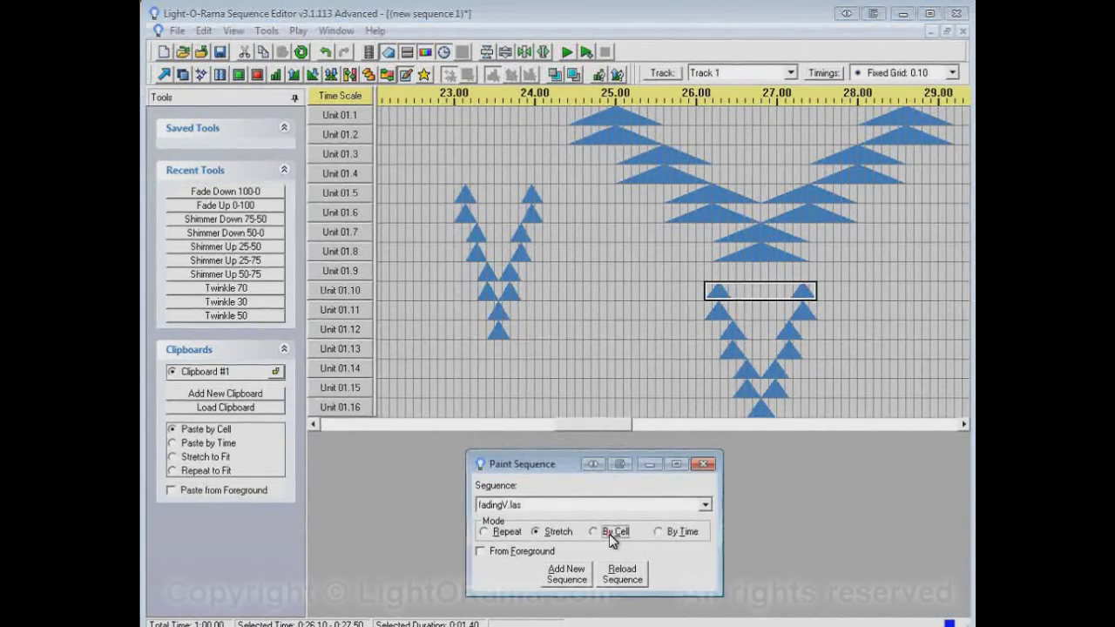
pyautogui.click(671, 425)
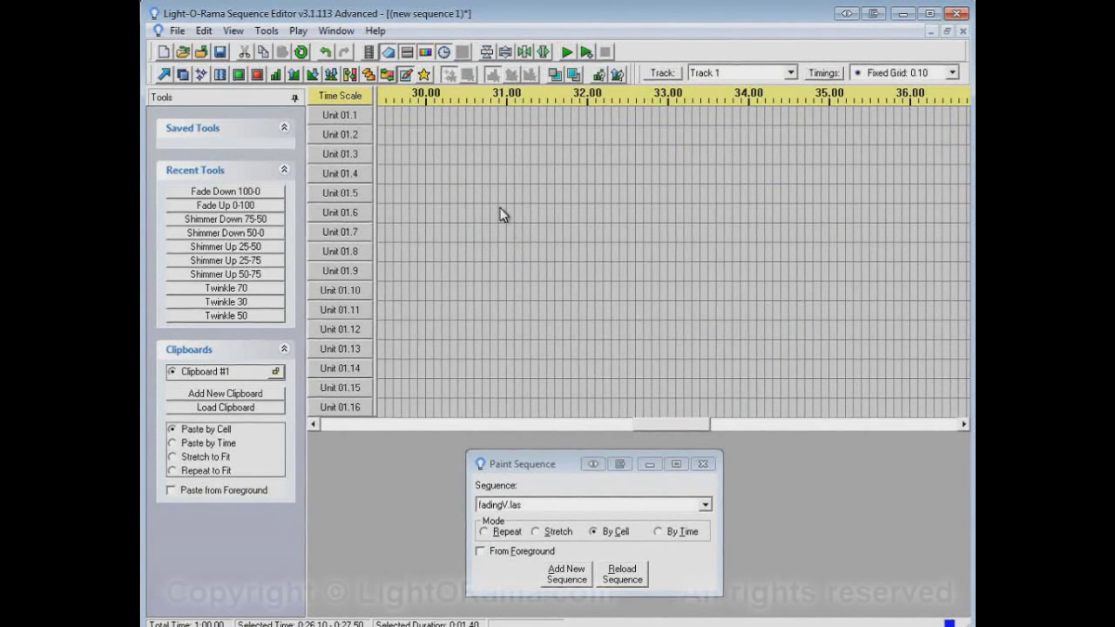
pyautogui.click(201, 52)
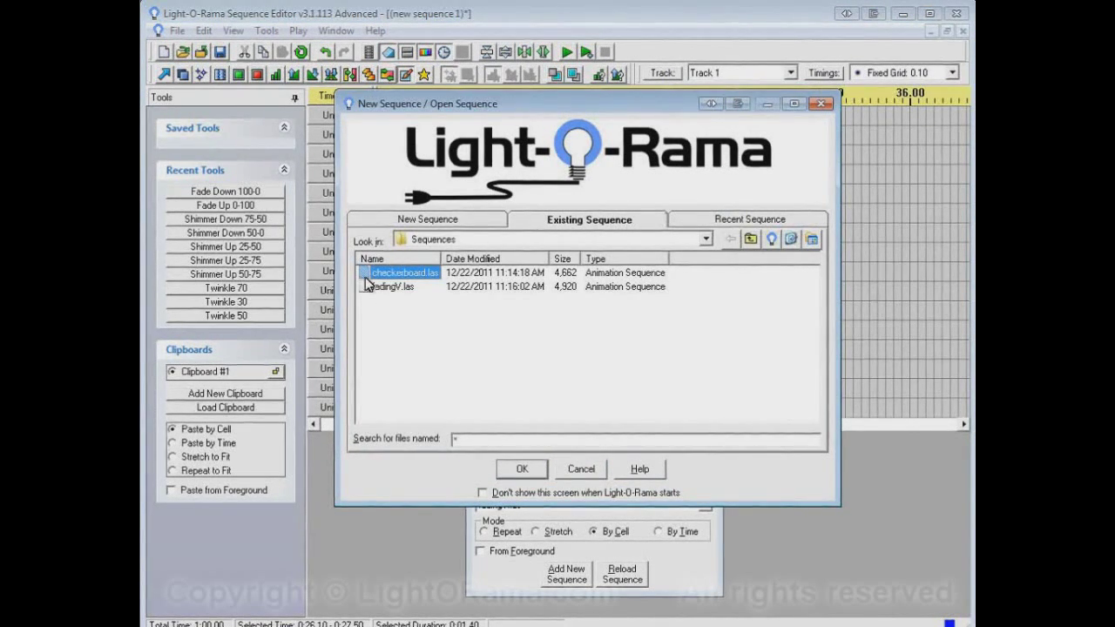
pyautogui.click(390, 287)
pyautogui.click(522, 469)
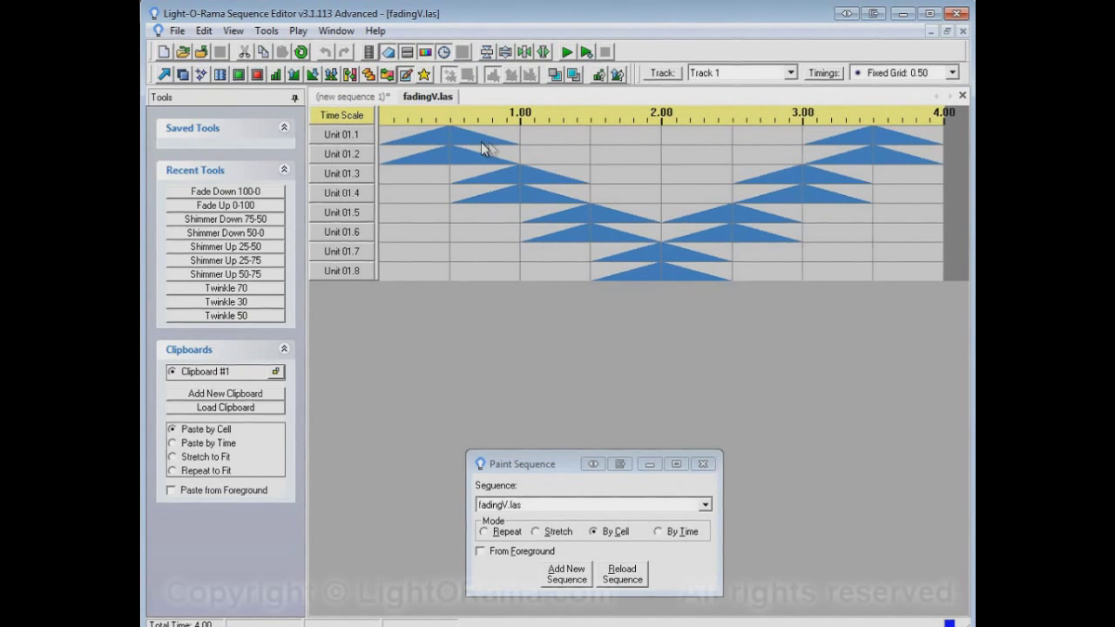
# Paint the fading V cell by cell from Unit 01.3 at 30.20, checking it against the original fadingV.las.
pyautogui.click(367, 97)
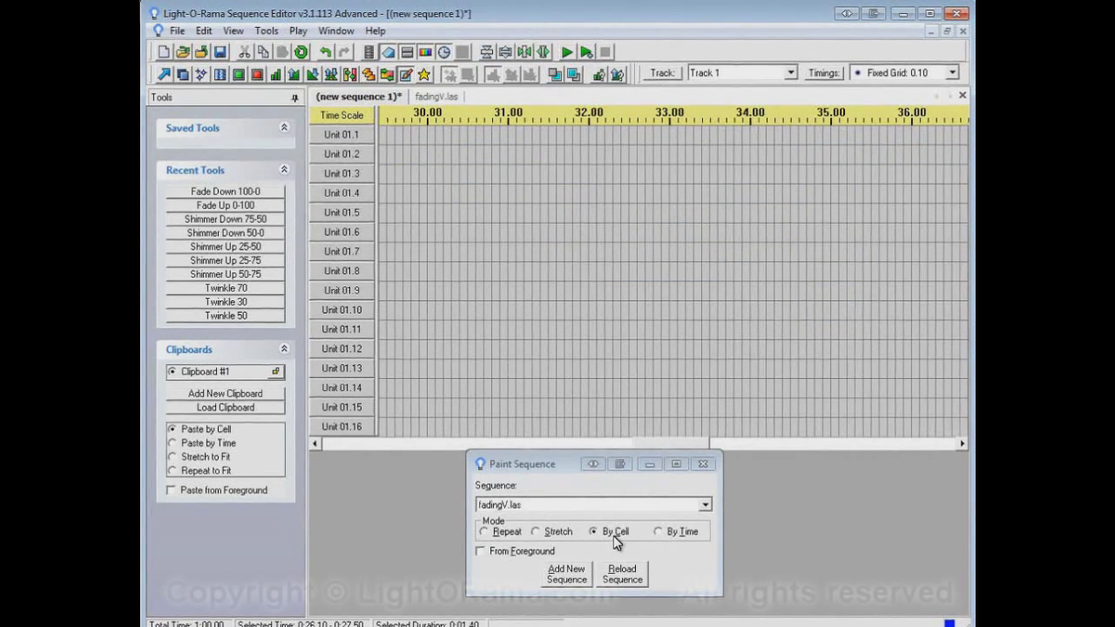
pyautogui.click(448, 179)
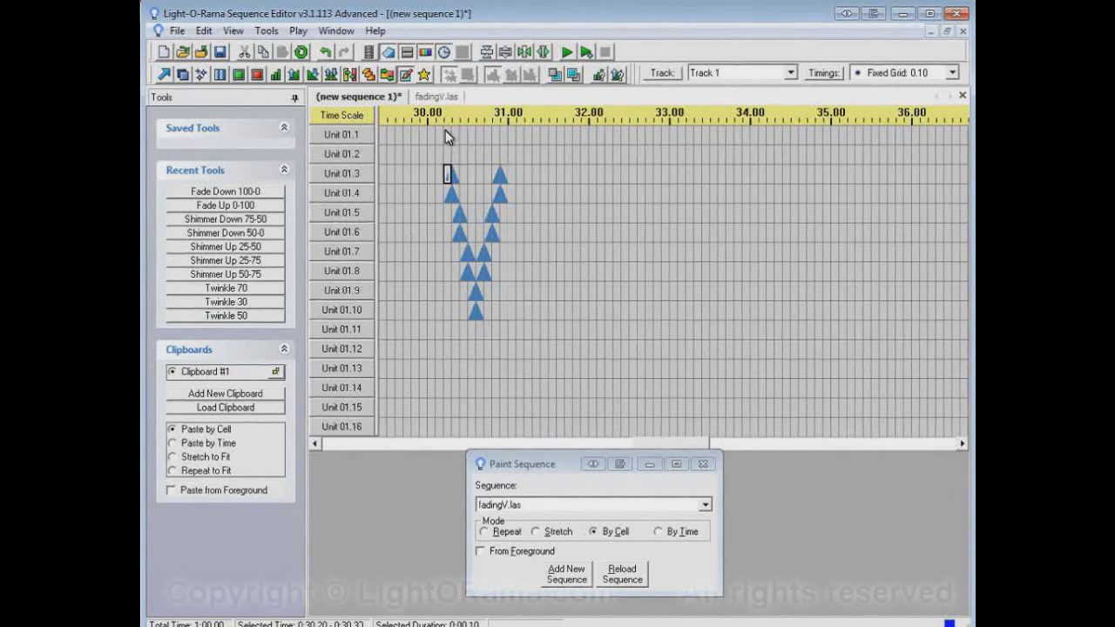
pyautogui.click(436, 98)
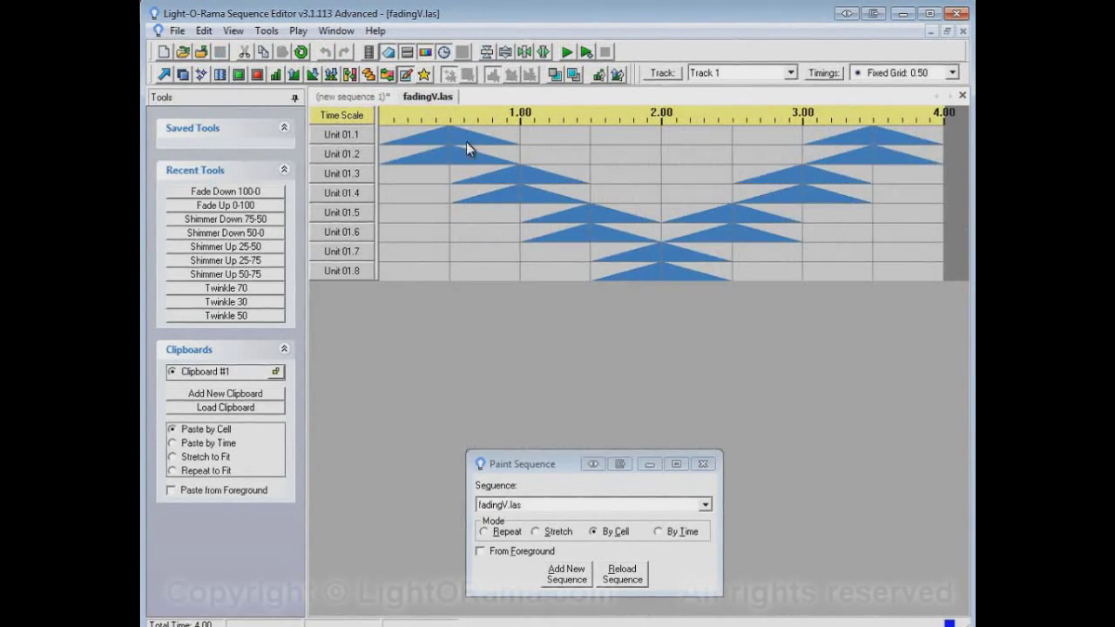
pyautogui.click(376, 102)
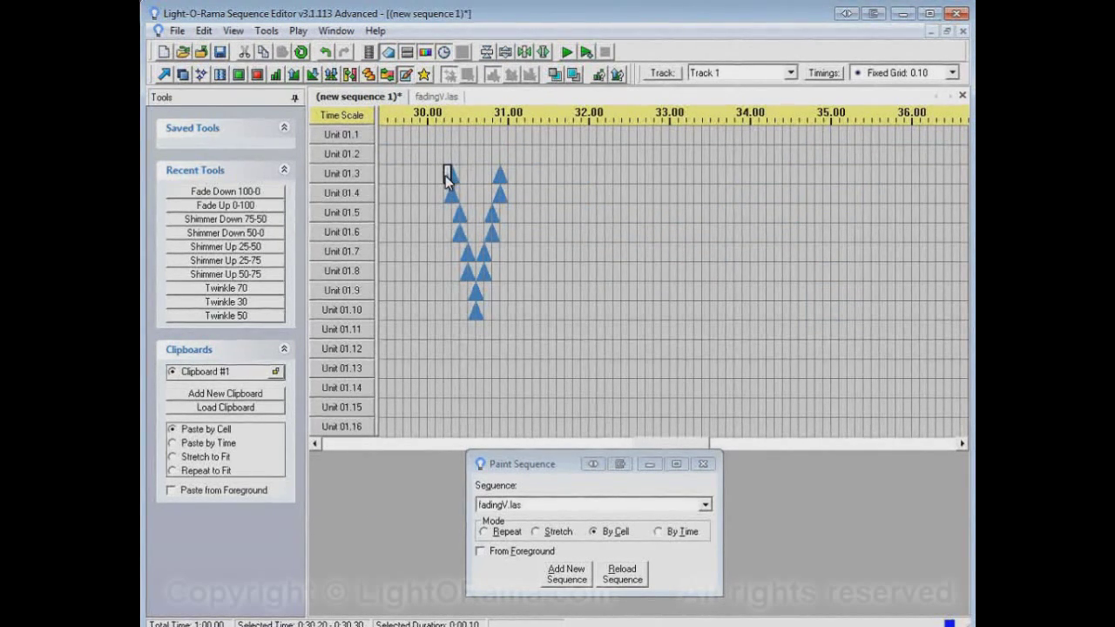
pyautogui.click(433, 100)
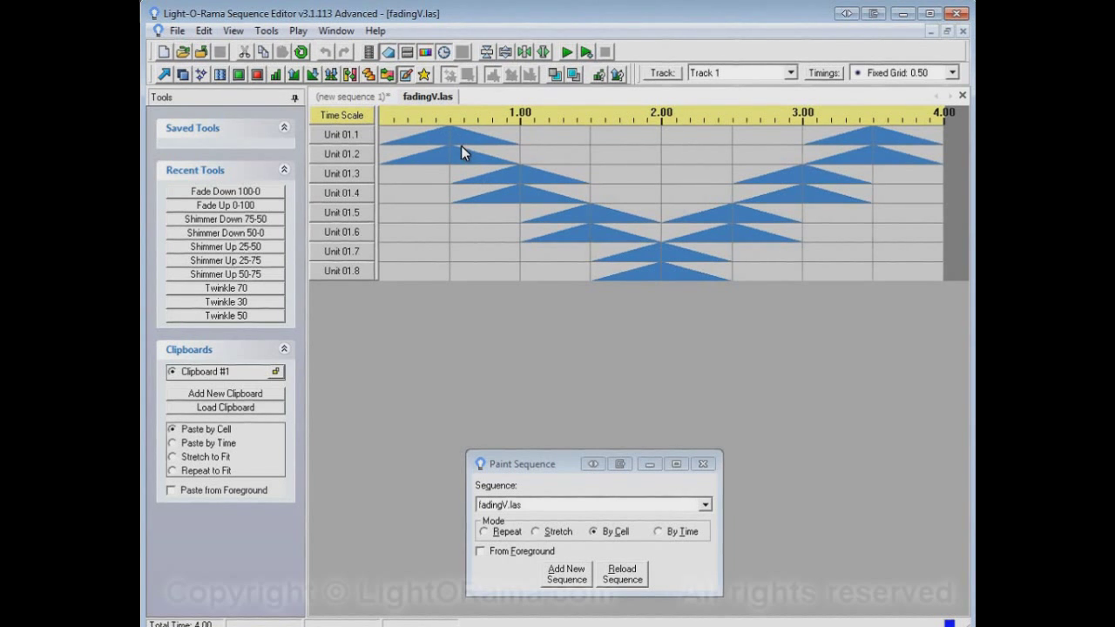
pyautogui.click(382, 98)
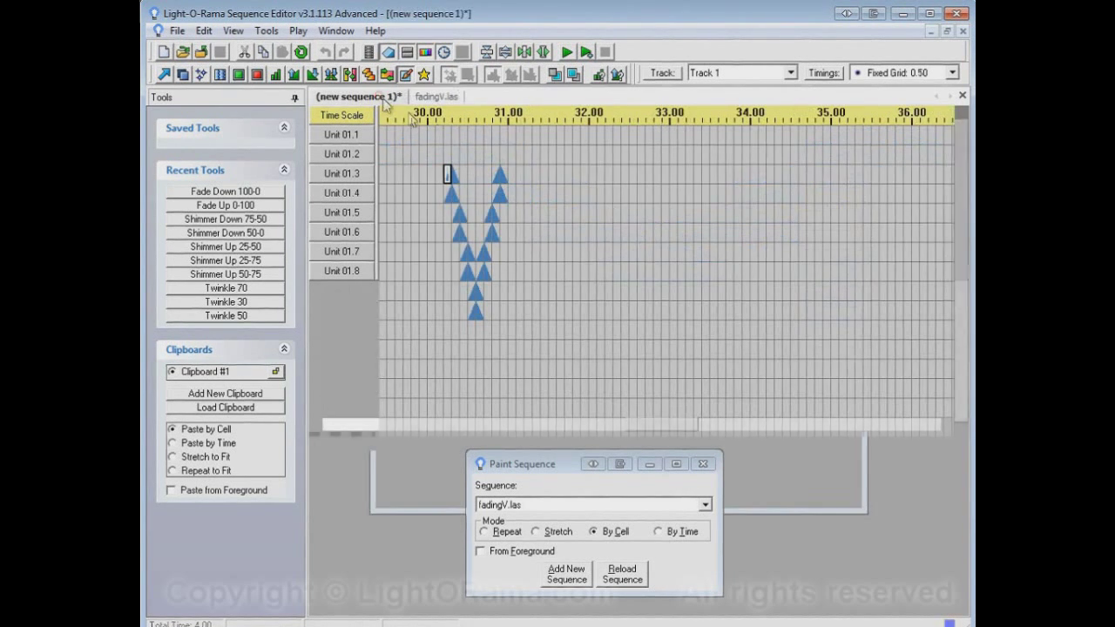
pyautogui.click(449, 178)
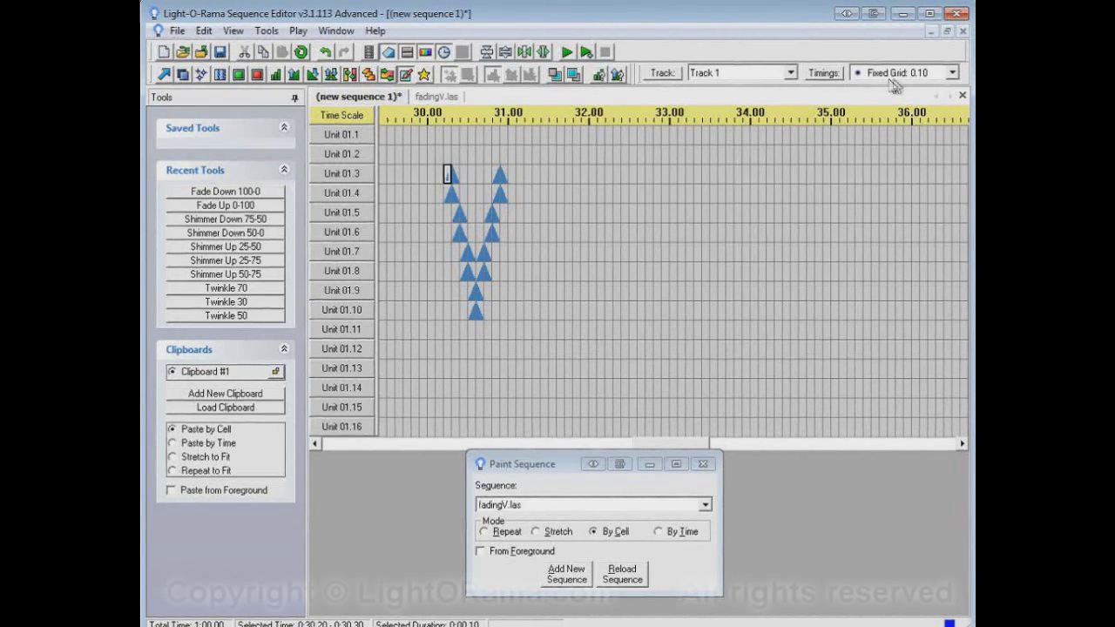
pyautogui.click(833, 77)
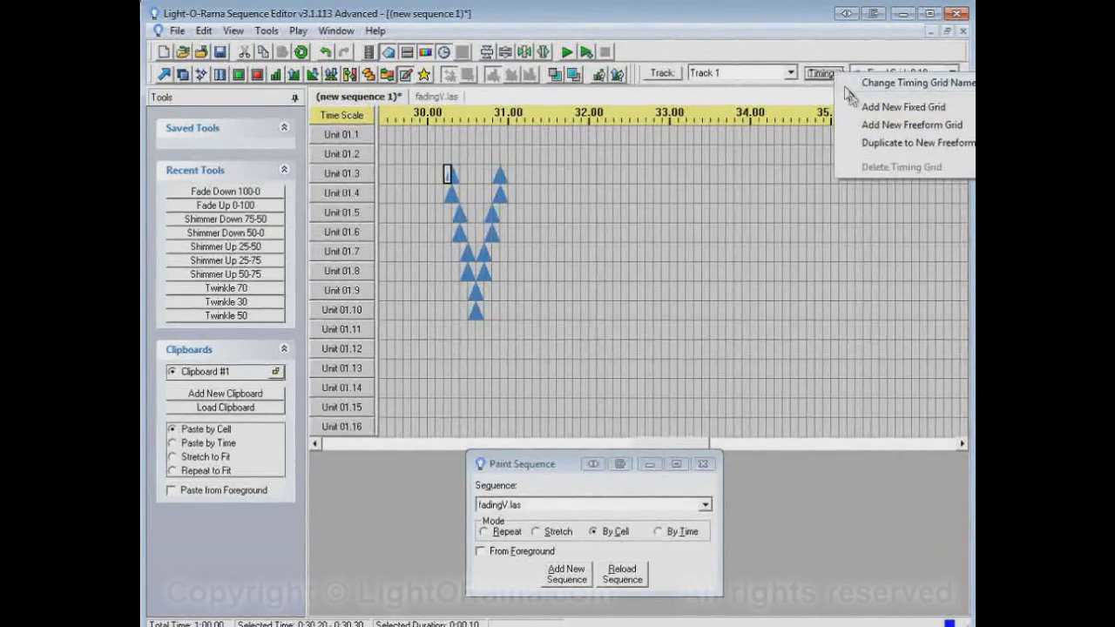
# Add a fixed 0.05 timing grid, then switch to the Fixed Grid: 1.00 timing.
pyautogui.click(904, 107)
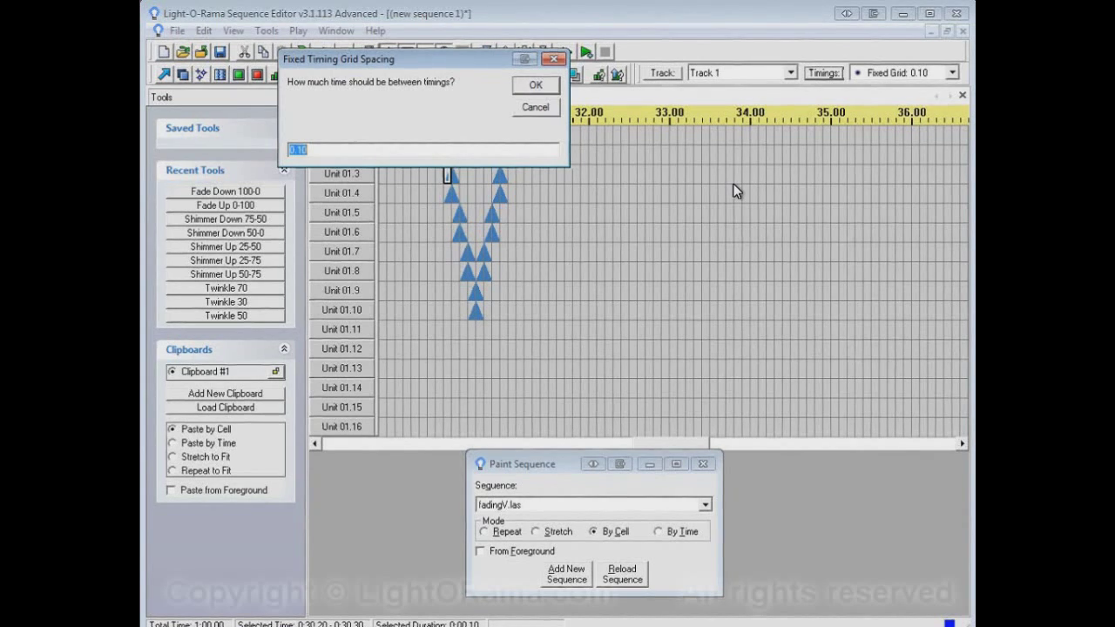
pyautogui.write('0.05')
pyautogui.press('Return')
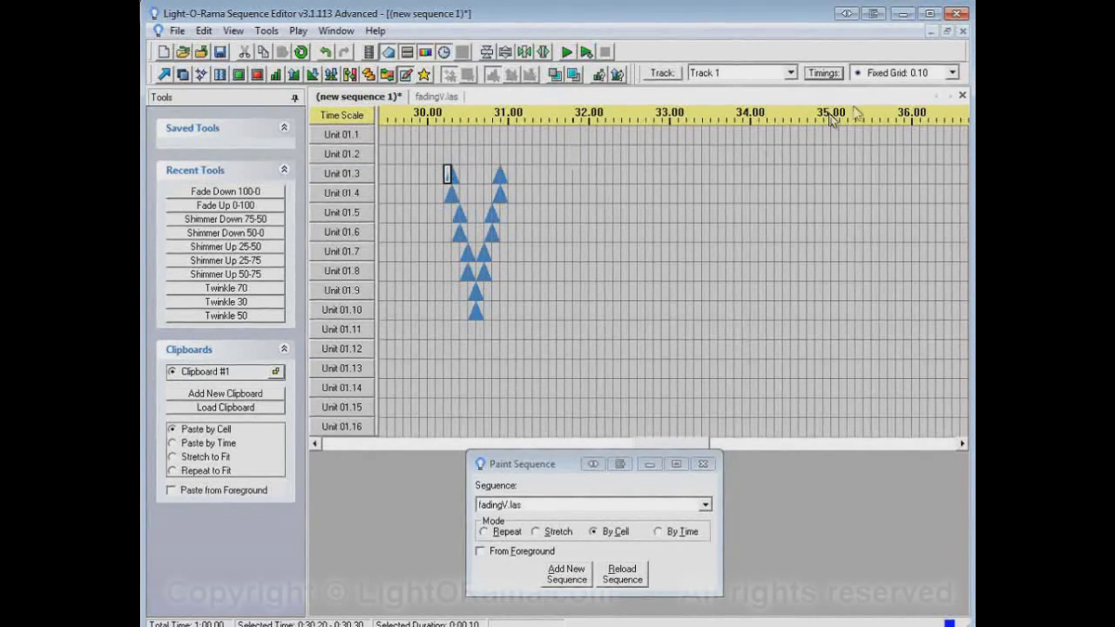
pyautogui.click(952, 73)
pyautogui.click(916, 117)
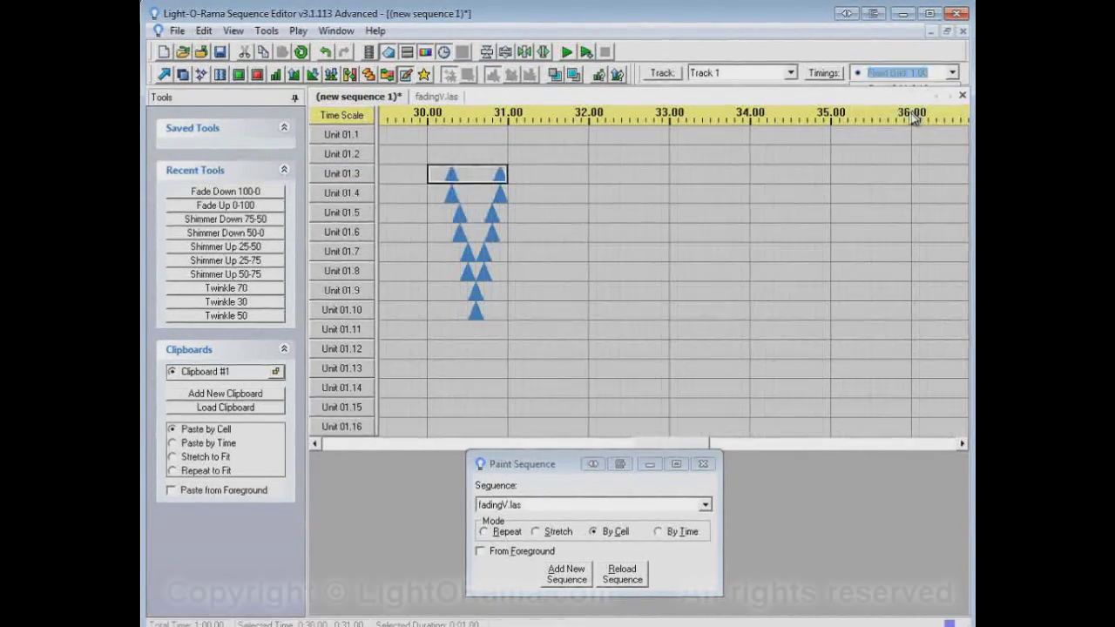
# Paint fadingV by cell from 32.00 on Unit 01.3, comparing against the original fadingV.las.
pyautogui.click(607, 178)
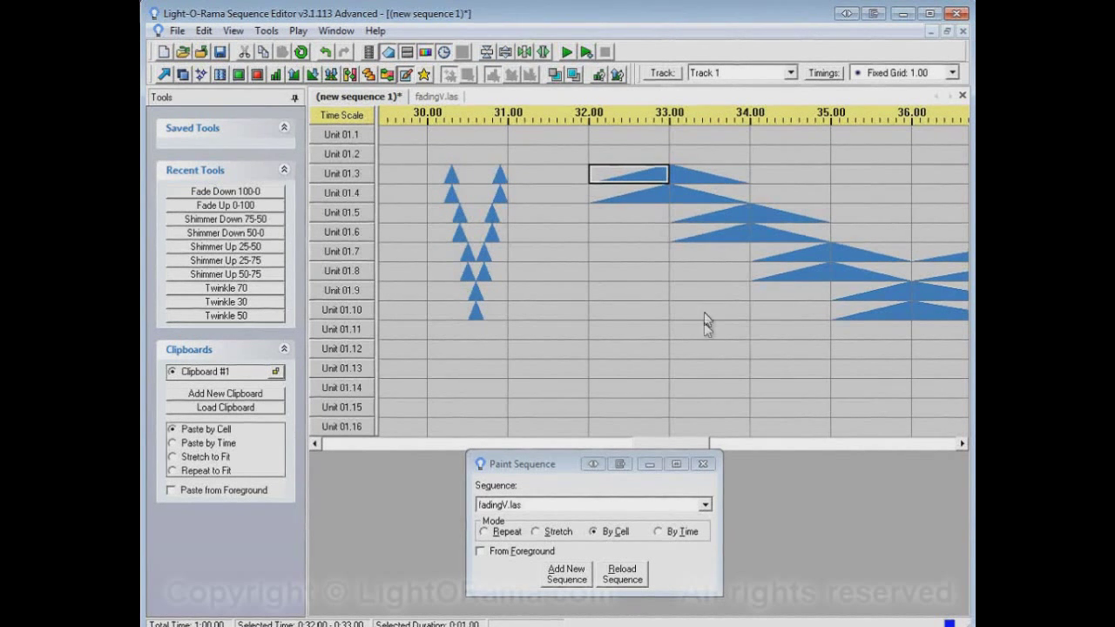
pyautogui.moveTo(632, 449); pyautogui.dragTo(667, 445)
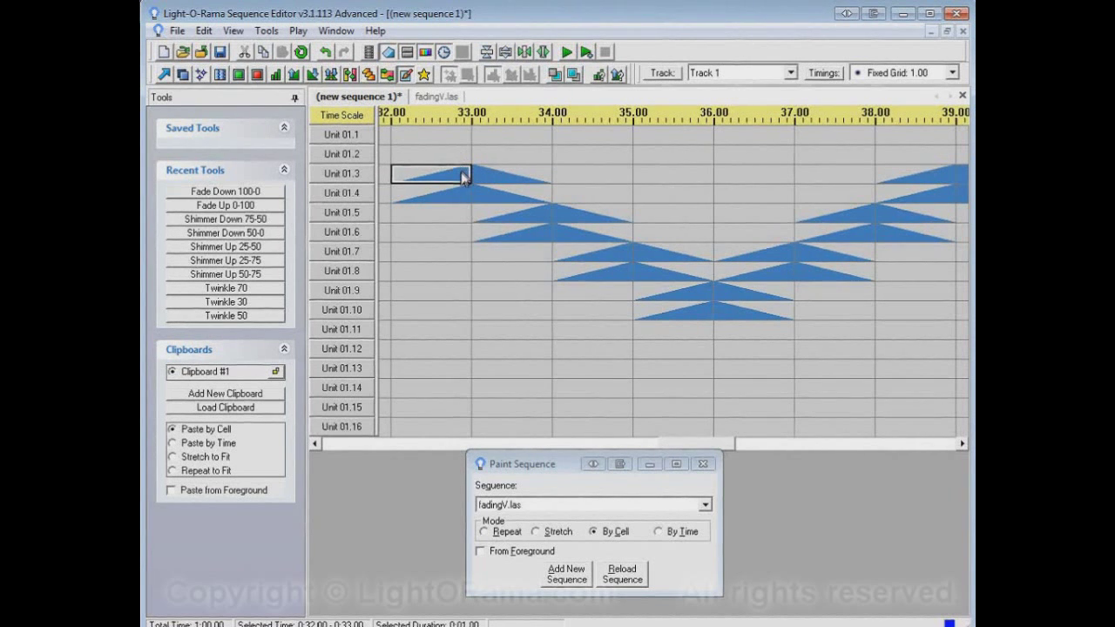
pyautogui.click(444, 97)
pyautogui.click(370, 99)
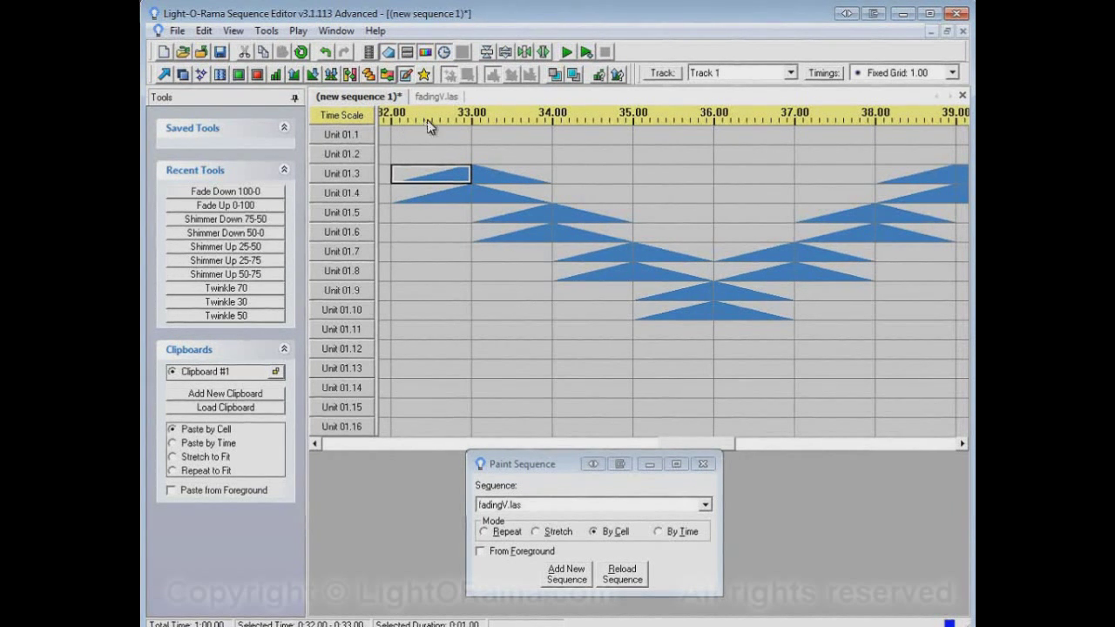
pyautogui.click(448, 96)
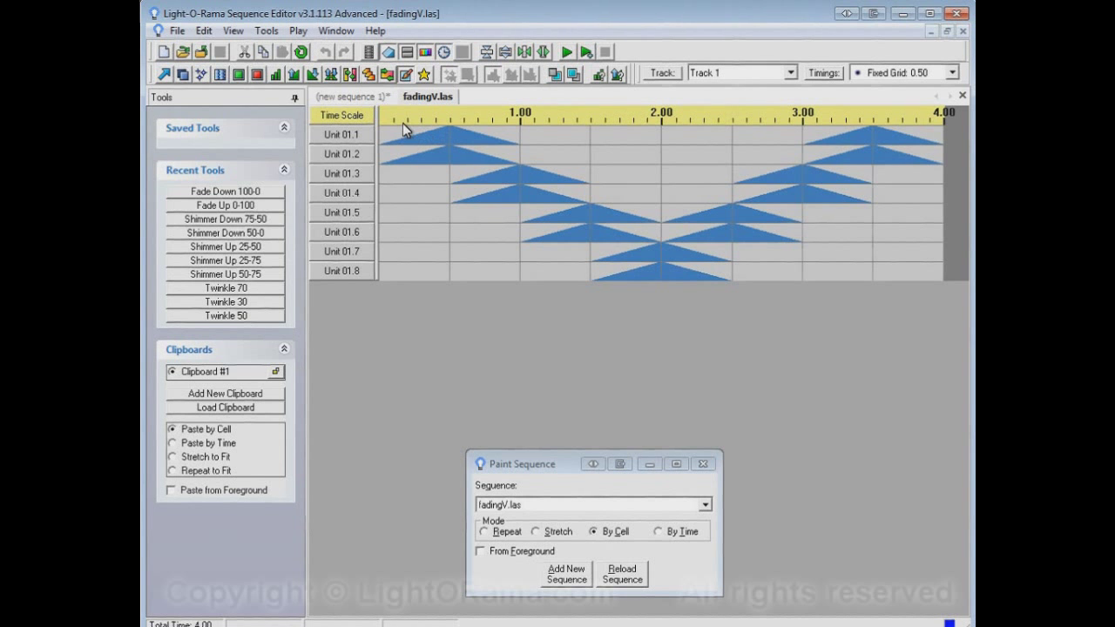
pyautogui.click(371, 96)
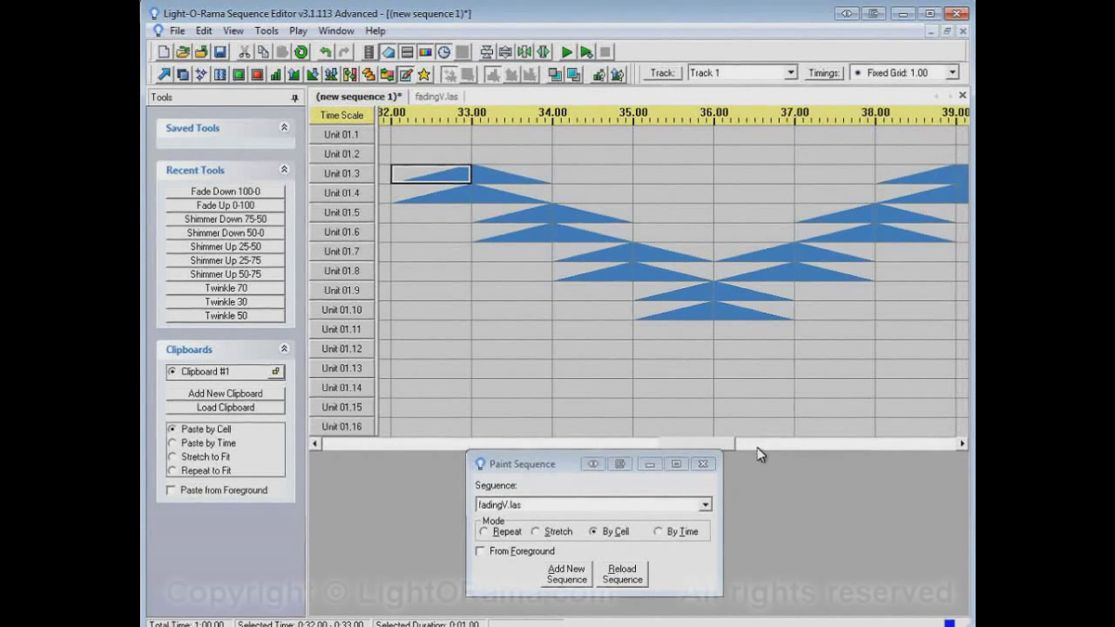
pyautogui.click(757, 444)
# In By Time mode, trial-paint fadingV on Unit 01.4 over 41–45 and 47–53 s.
pyautogui.click(660, 533)
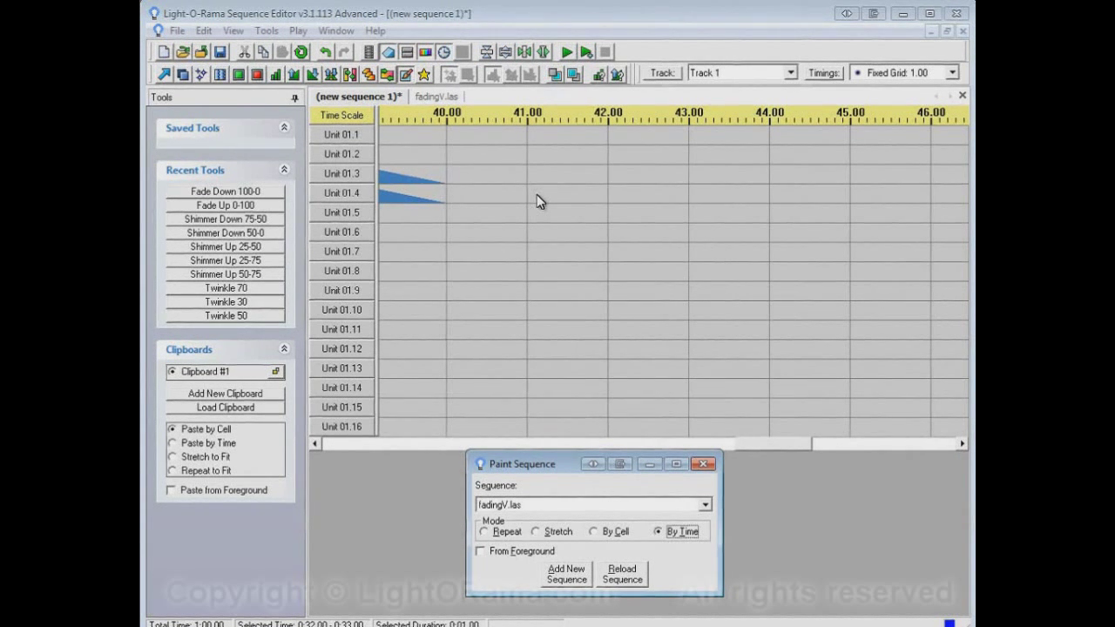
pyautogui.moveTo(537, 195); pyautogui.dragTo(792, 203)
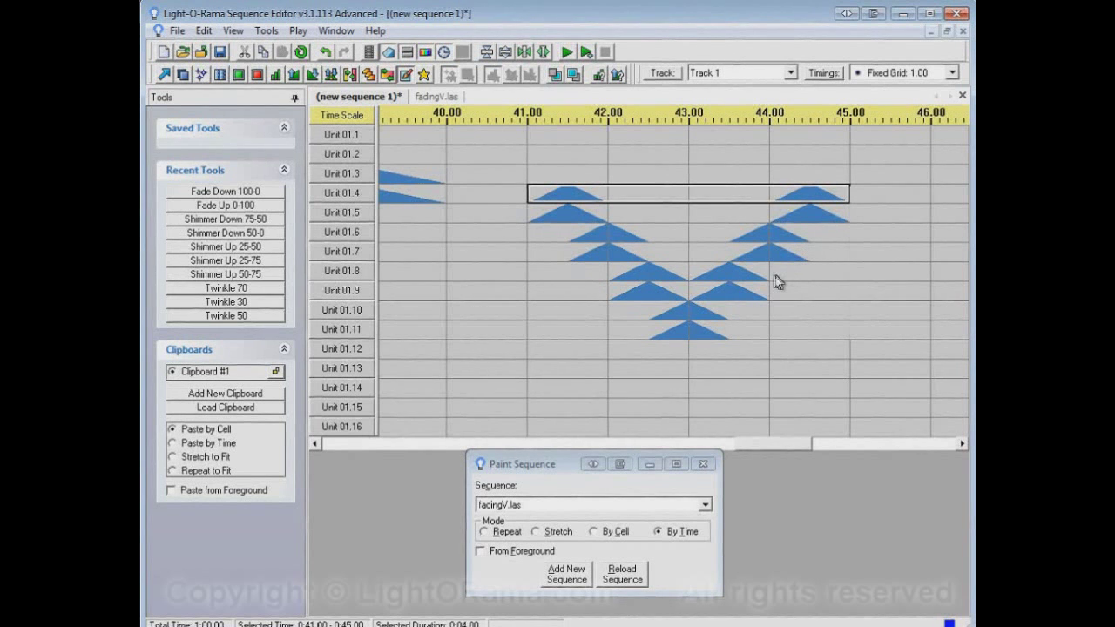
pyautogui.click(870, 451)
pyautogui.moveTo(477, 198)
pyautogui.mouseDown()
pyautogui.moveTo(715, 189)
pyautogui.moveTo(904, 200)
pyautogui.mouseUp()
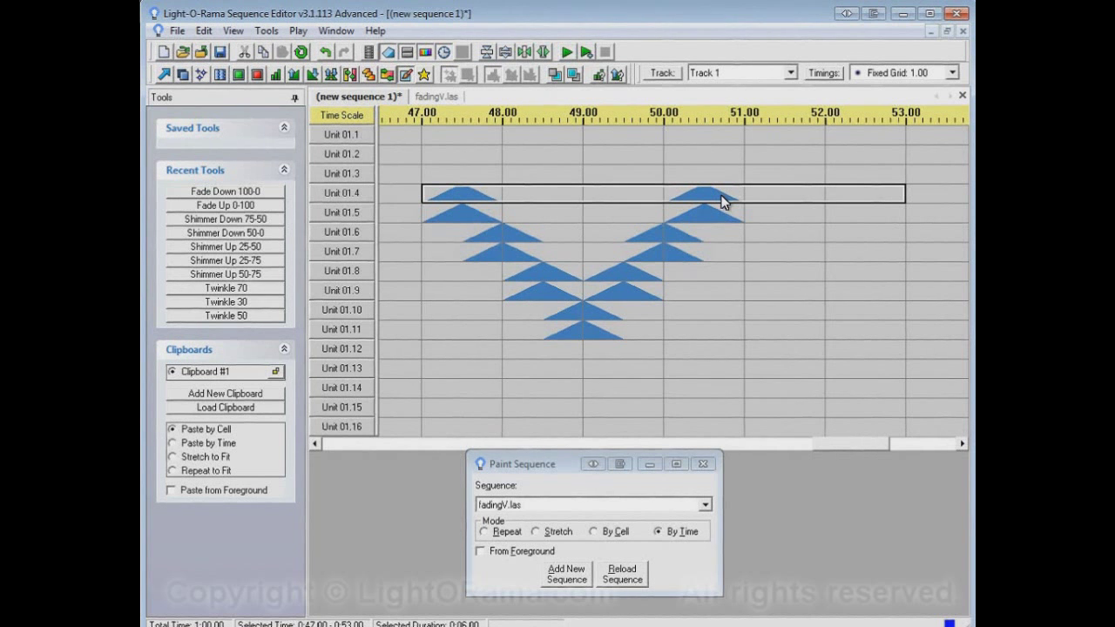
pyautogui.click(436, 96)
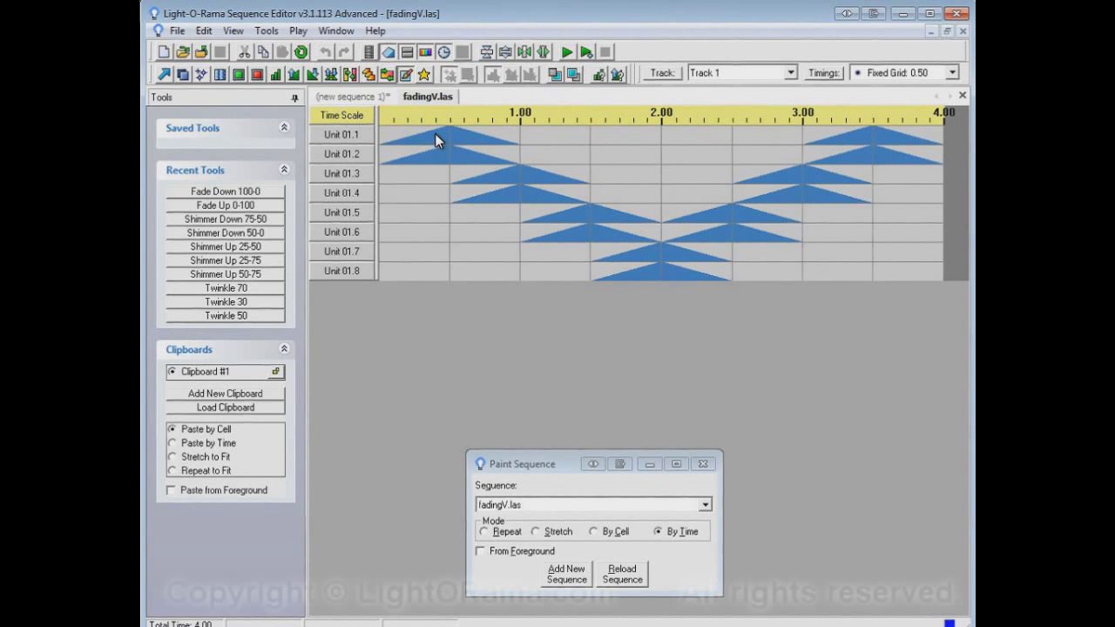
pyautogui.click(372, 99)
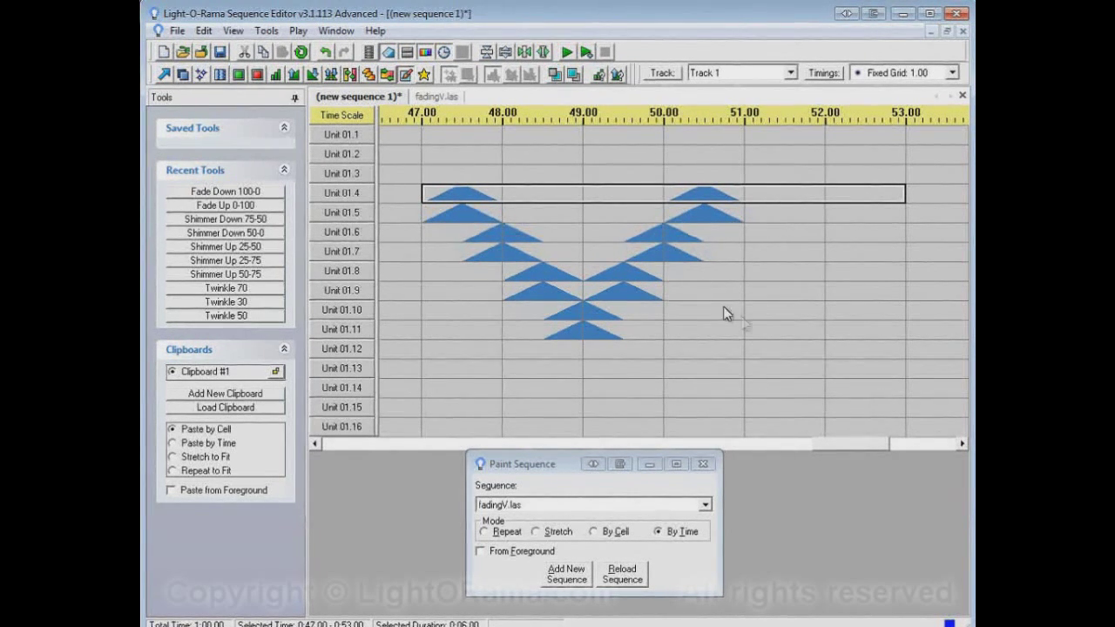
# Undo the trials and repaint the fadingV V from Unit 01.2 starting at 46.00.
pyautogui.click(325, 52)
pyautogui.moveTo(443, 160); pyautogui.dragTo(509, 154)
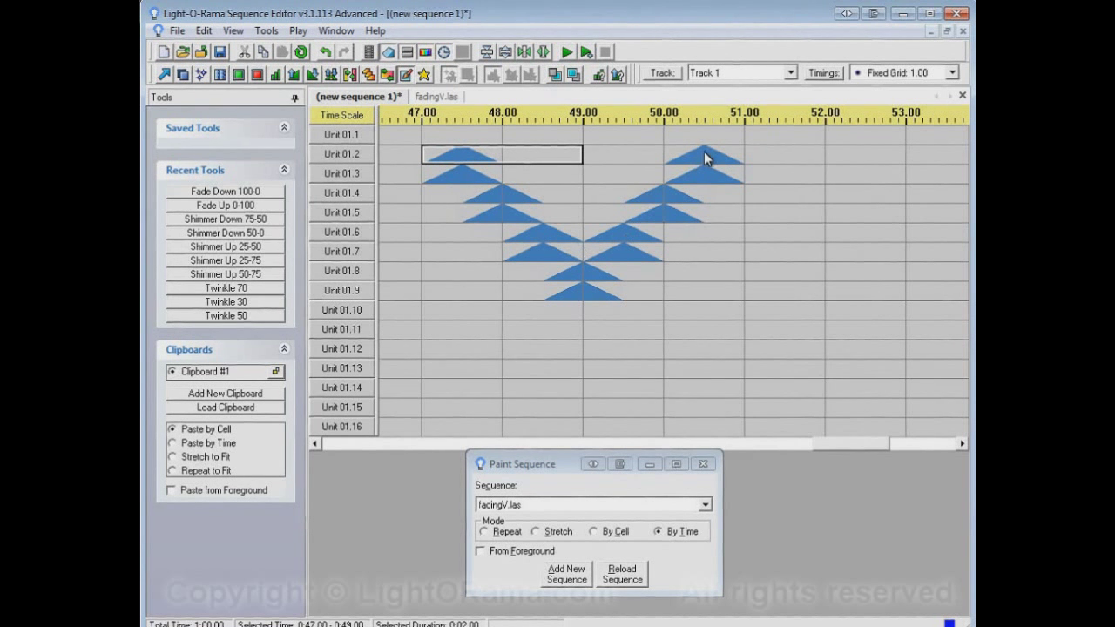
pyautogui.click(325, 53)
pyautogui.moveTo(420, 155); pyautogui.dragTo(878, 154)
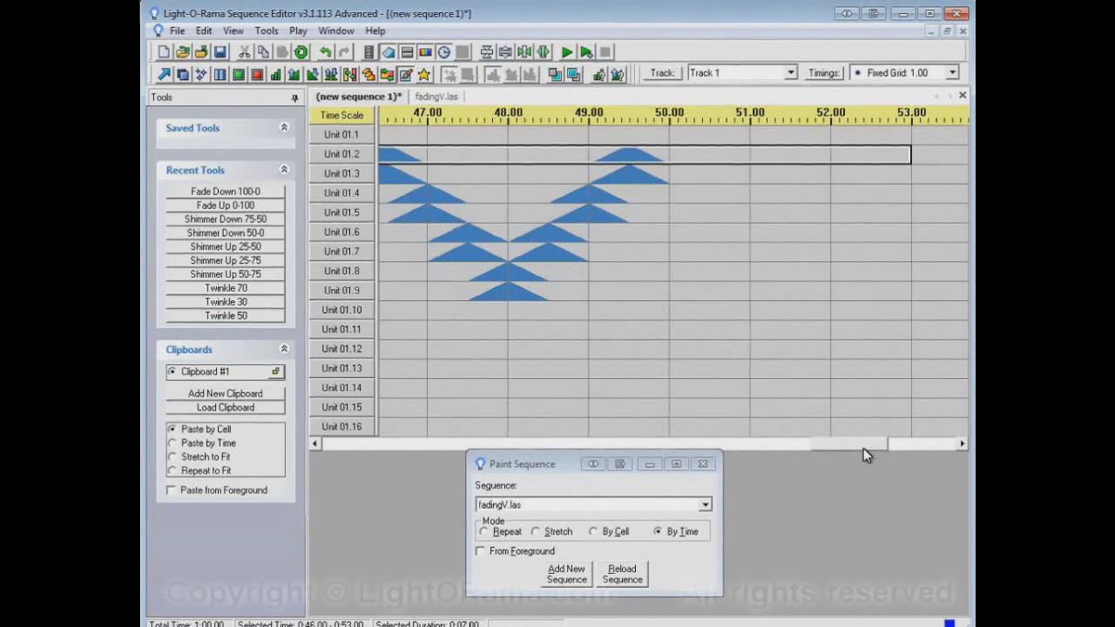
pyautogui.moveTo(864, 447); pyautogui.dragTo(856, 448)
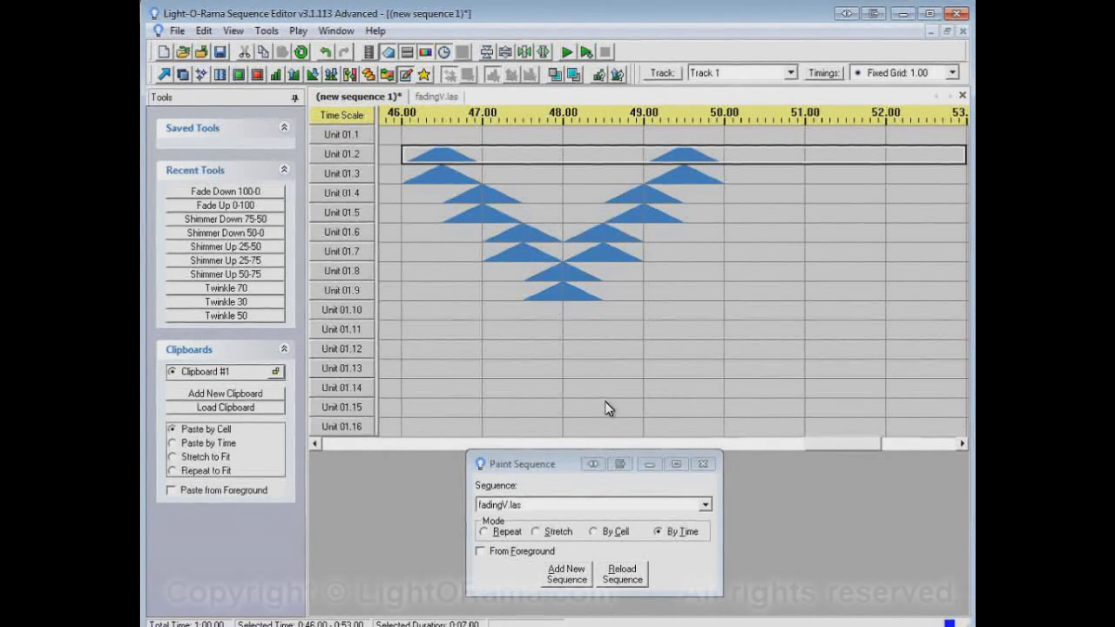
# Try the Stretch, By Cell and By Time paint modes, ending on Repeat.
pyautogui.click(513, 533)
pyautogui.click(549, 532)
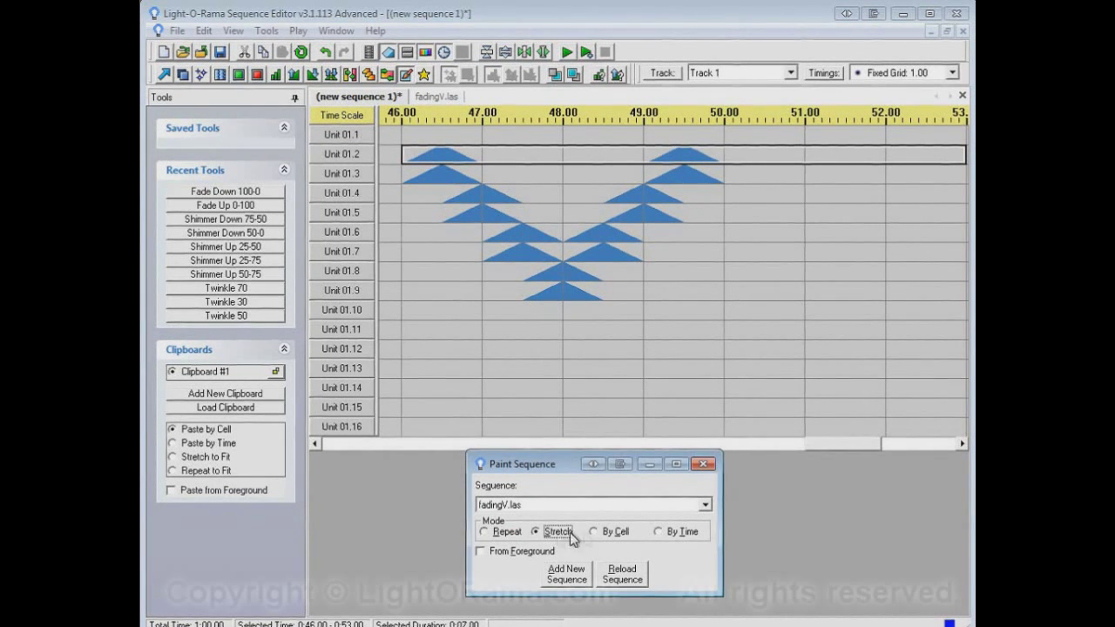
pyautogui.click(612, 532)
pyautogui.click(677, 532)
pyautogui.click(511, 533)
# Turn off every unit from 0 to 7 seconds.
pyautogui.click(257, 74)
pyautogui.moveTo(843, 447); pyautogui.dragTo(323, 446)
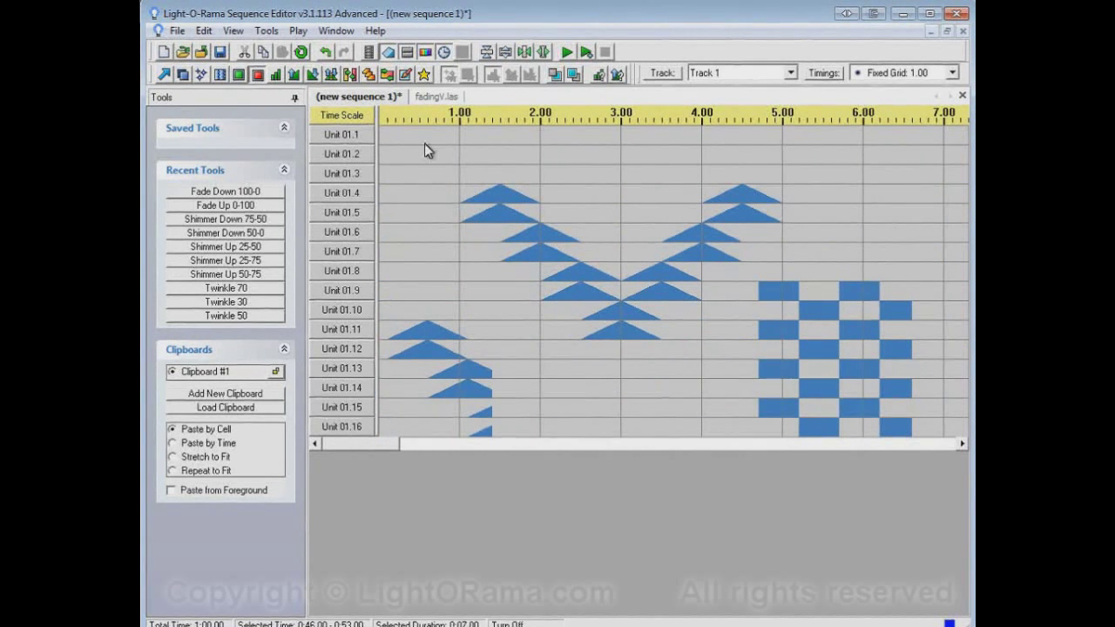
pyautogui.moveTo(426, 144); pyautogui.dragTo(976, 443)
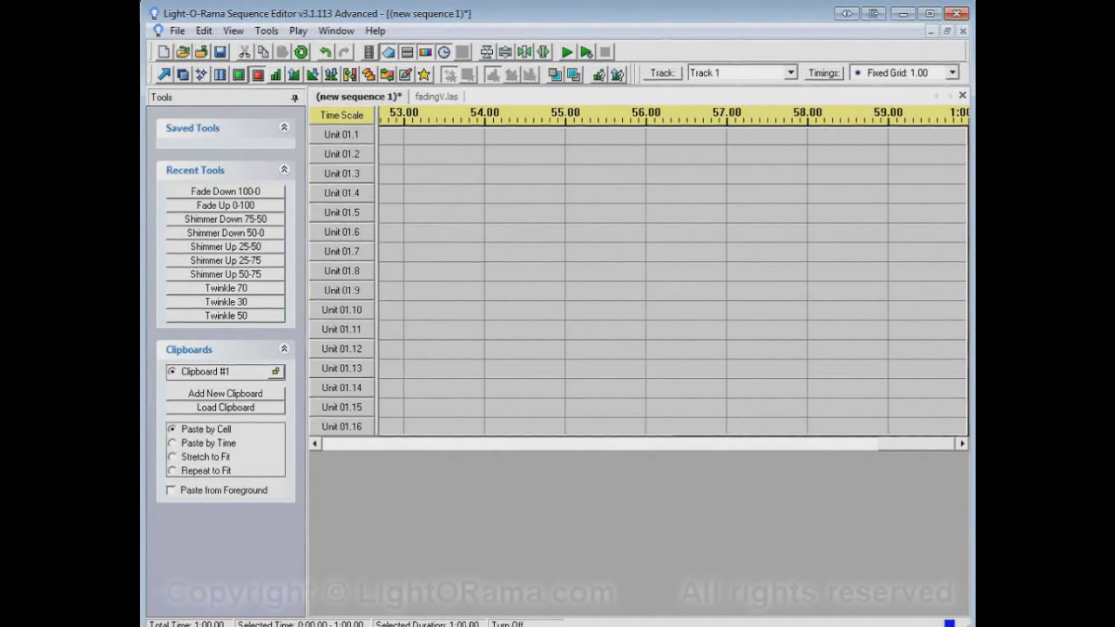
# Fill Units 01.1–01.16 with shimmer from 0.00 to 6.00.
pyautogui.moveTo(886, 450); pyautogui.dragTo(334, 448)
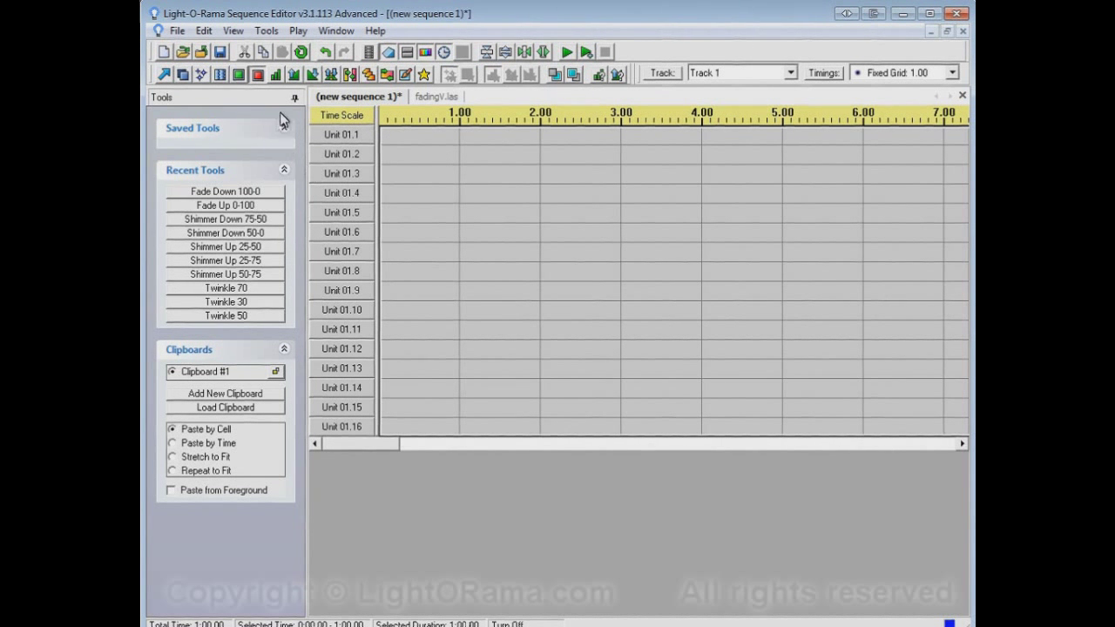
pyautogui.click(221, 74)
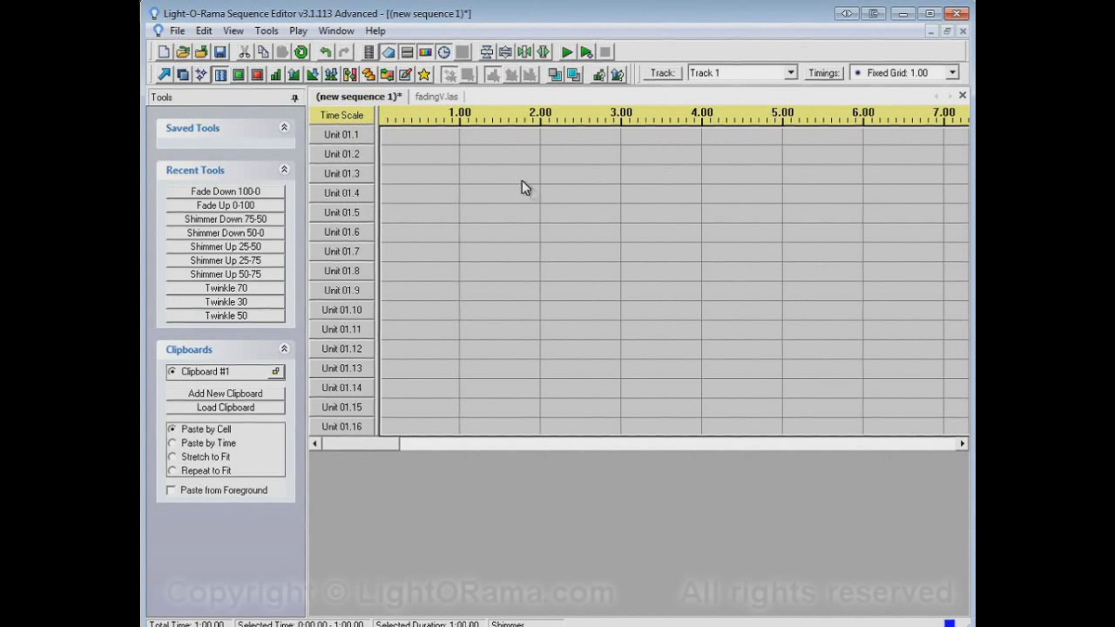
pyautogui.moveTo(420, 137)
pyautogui.mouseDown()
pyautogui.moveTo(831, 405)
pyautogui.moveTo(858, 445)
pyautogui.mouseUp()
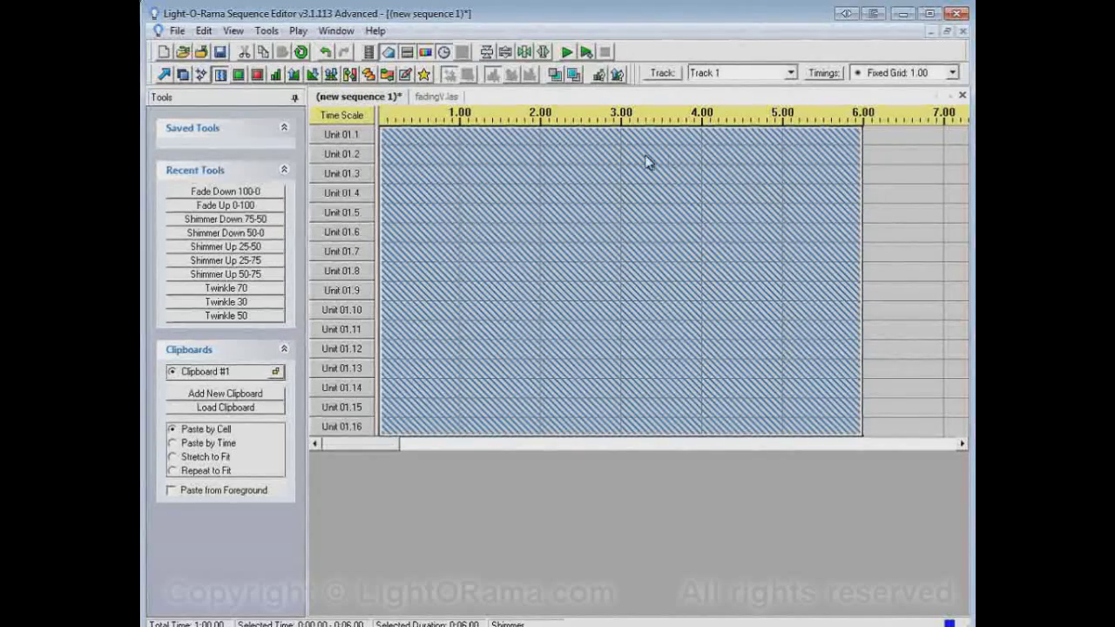
# Set Paint Sequence to Stretch, trial-stretch fadingV along Unit 01.1 over 0–6 s, then undo it.
pyautogui.click(425, 75)
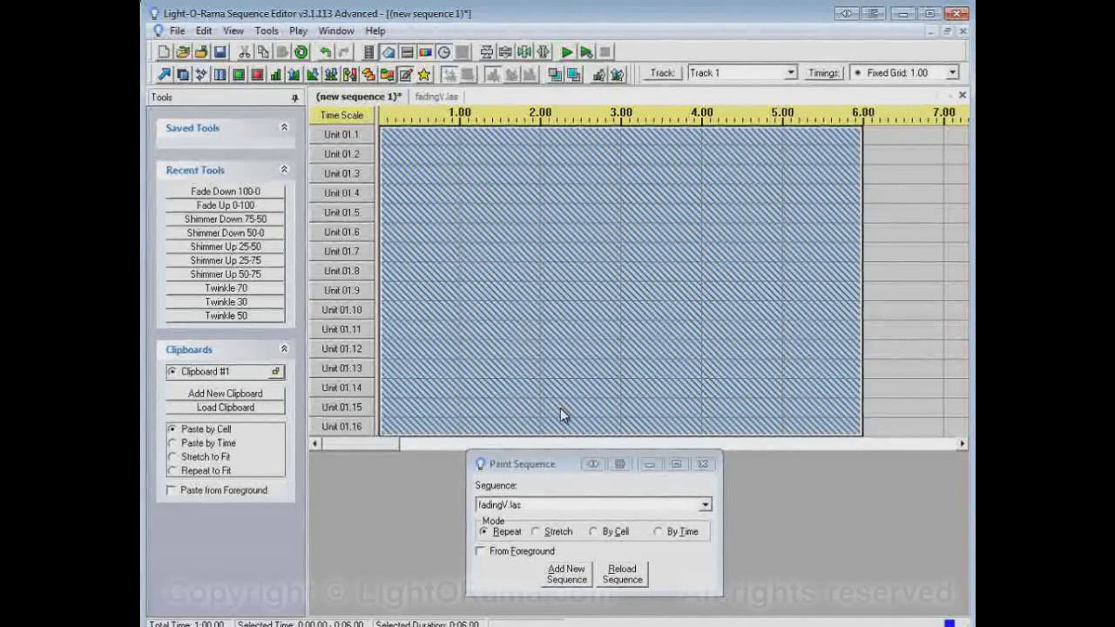
pyautogui.click(552, 532)
pyautogui.moveTo(422, 141); pyautogui.dragTo(836, 142)
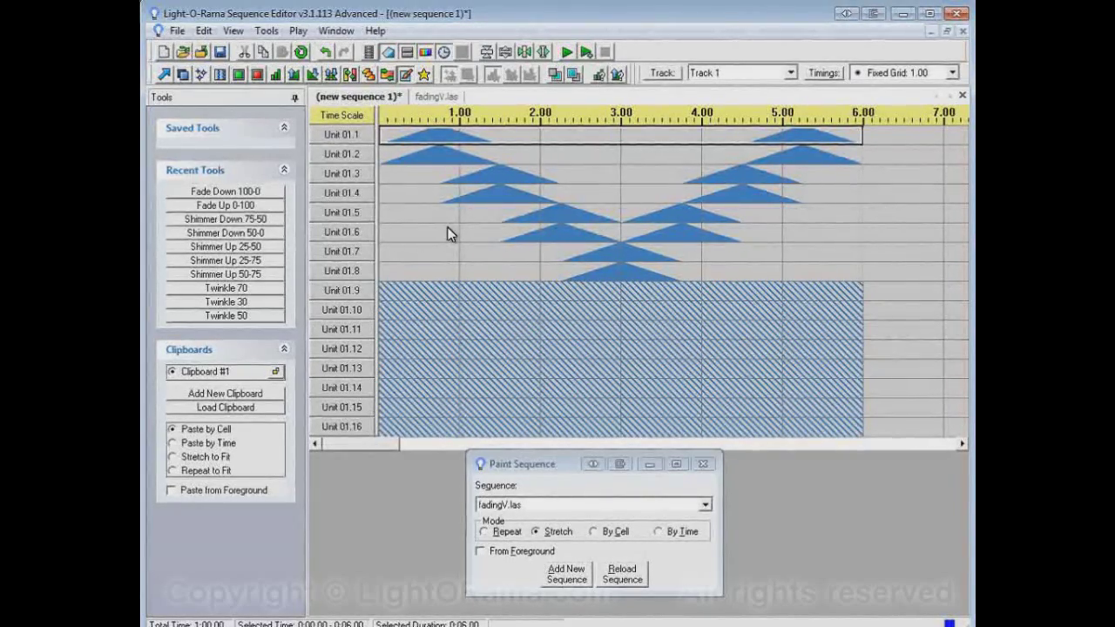
pyautogui.click(325, 52)
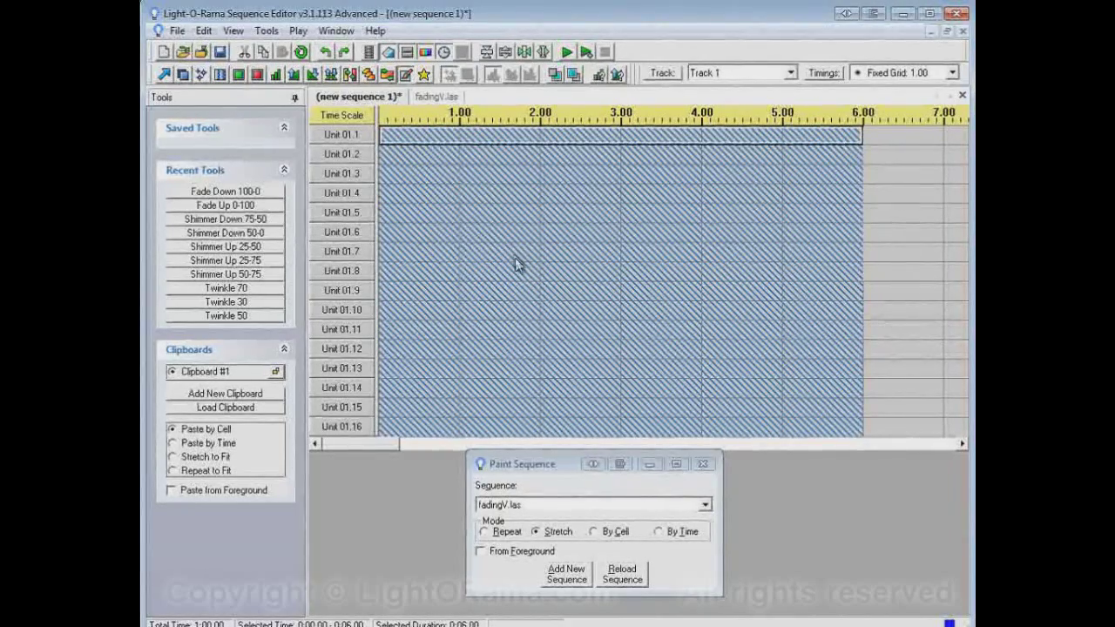
# With From Foreground on, stretch fadingV over Units 01.1–01.8 from 0.00 to 6.00.
pyautogui.click(534, 554)
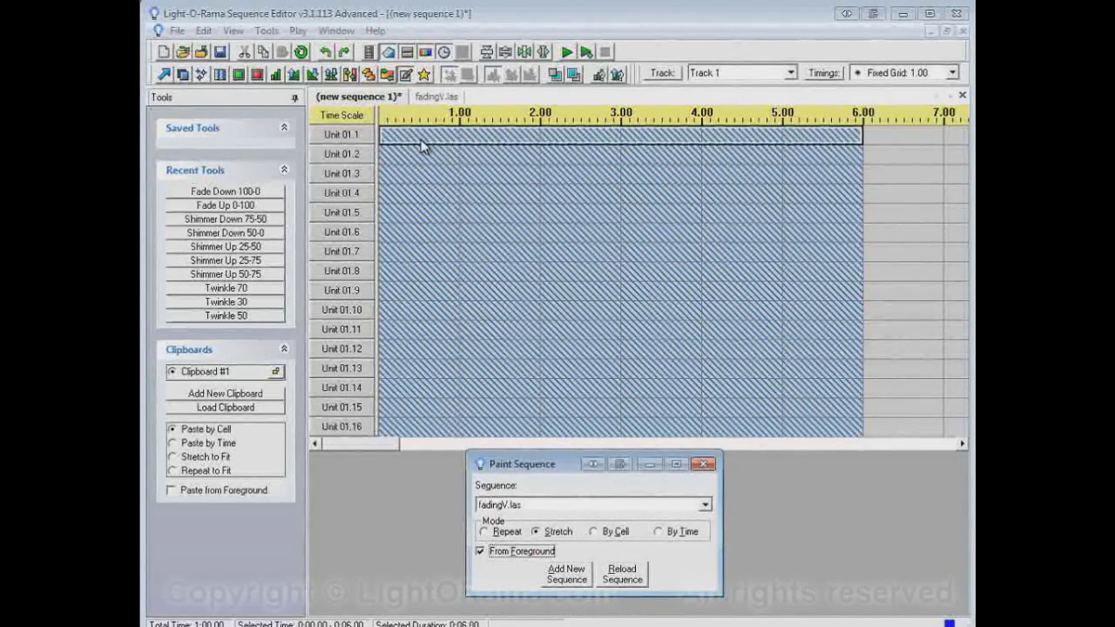
pyautogui.moveTo(427, 140); pyautogui.dragTo(817, 137)
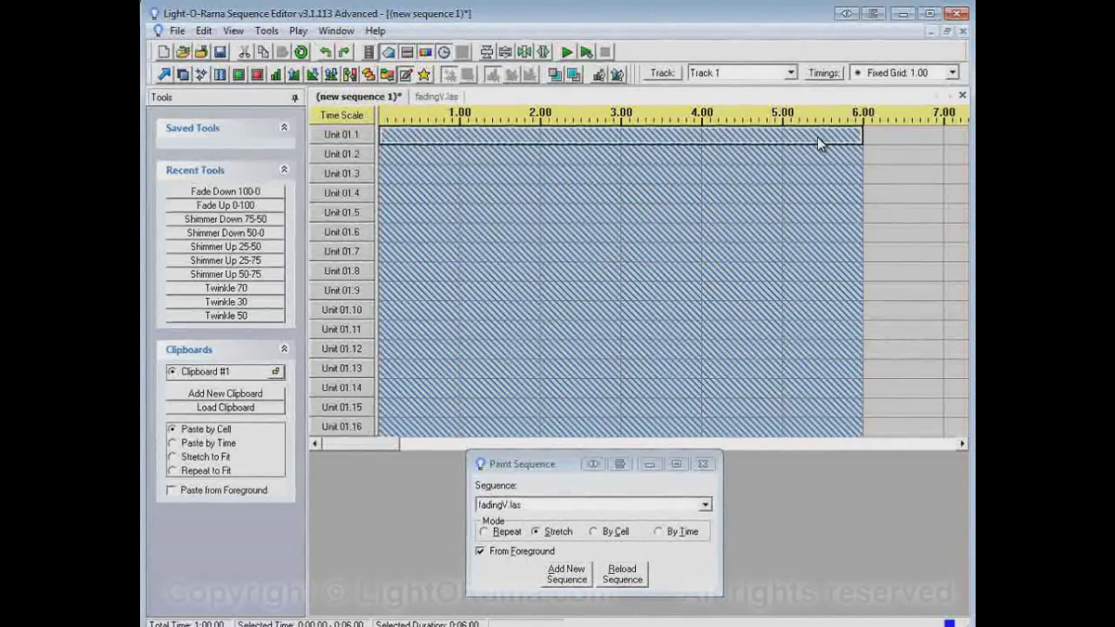
pyautogui.moveTo(818, 136); pyautogui.dragTo(817, 153)
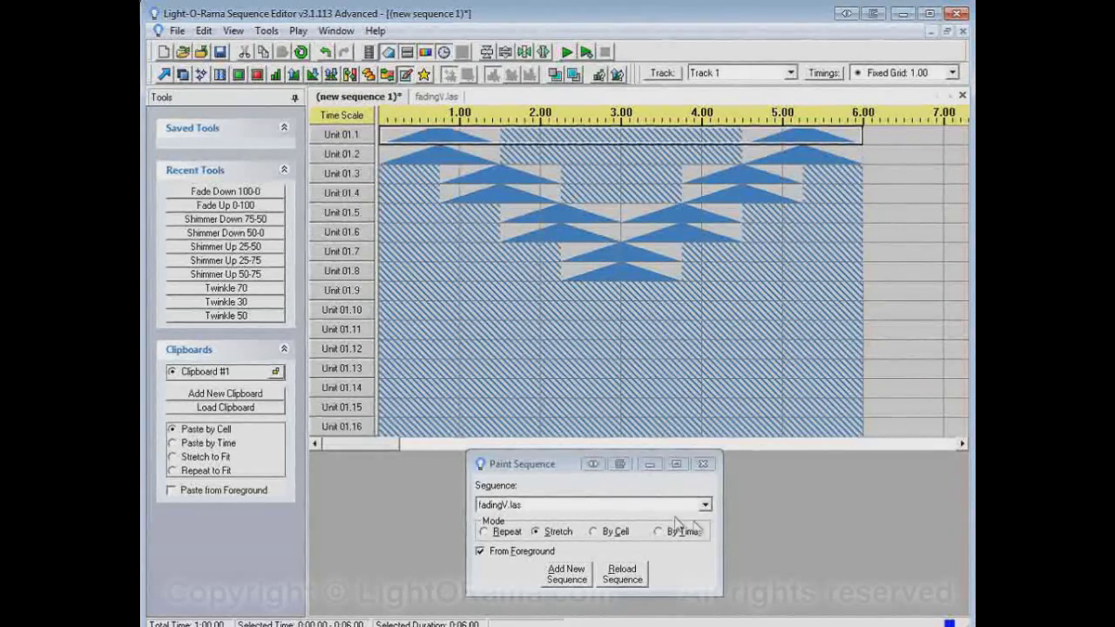
# Paint checkerboard.las across Units 01.9–01.16 from 0 to 6 s.
pyautogui.click(705, 506)
pyautogui.click(683, 527)
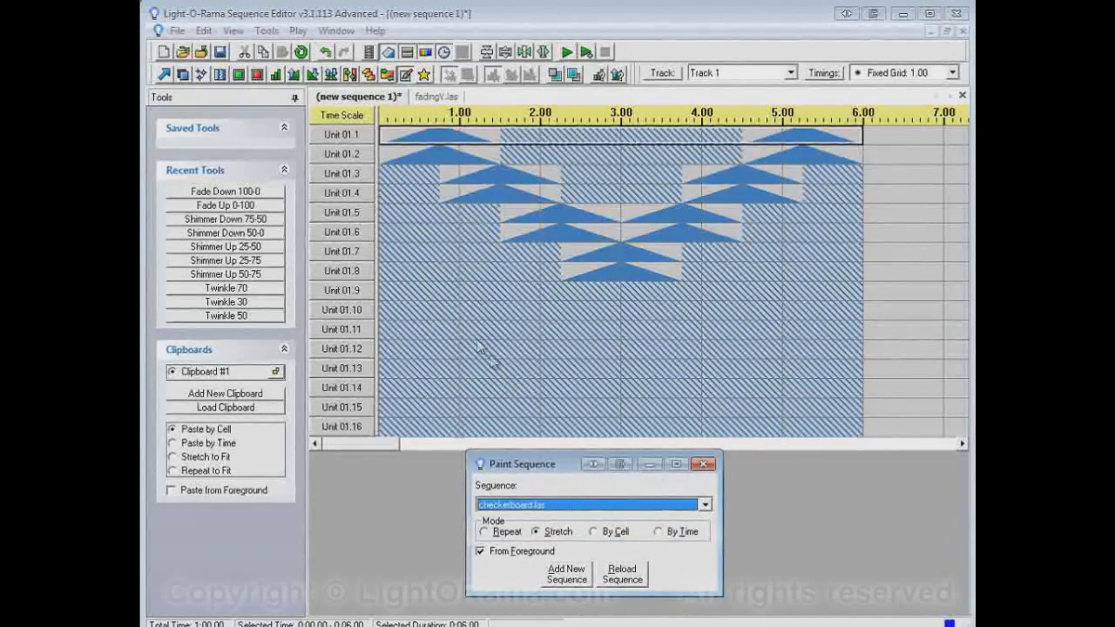
pyautogui.moveTo(383, 287); pyautogui.dragTo(816, 292)
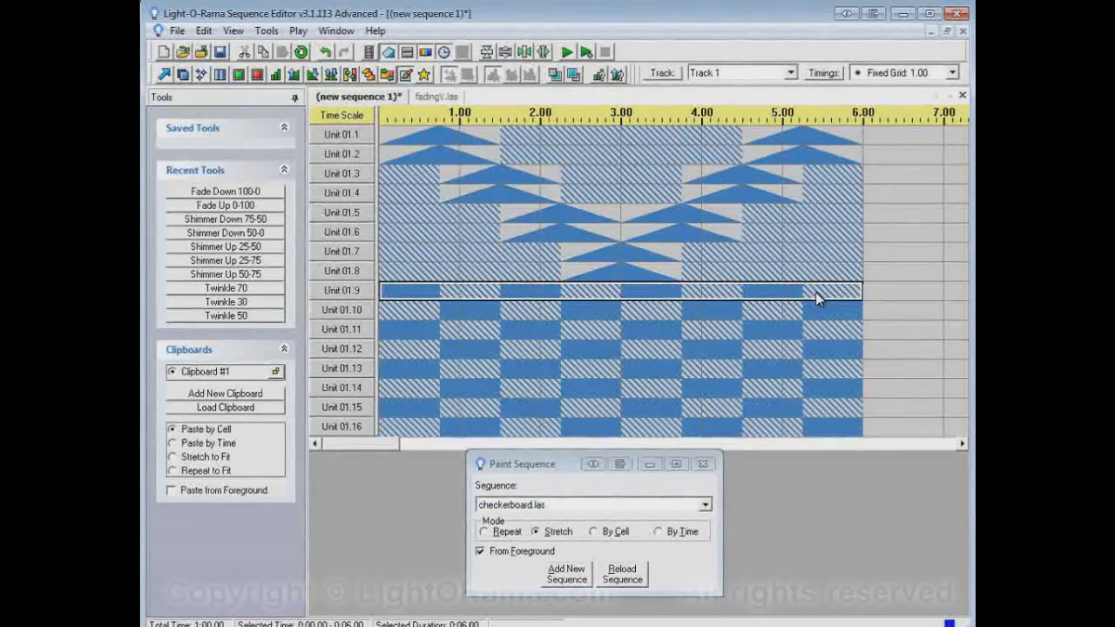